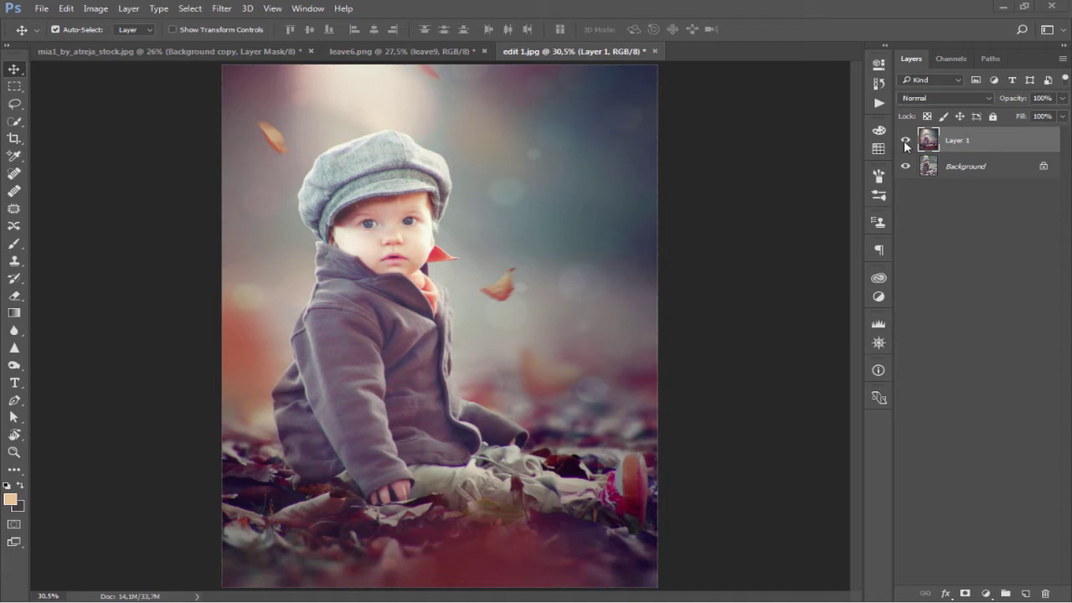
Step: Hide Layer 1, duplicate the Background layer, and open the Camera Raw Filter on the copy
{"action": "left_click", "coordinate": [905, 142]}
{"action": "left_click", "coordinate": [906, 143]}
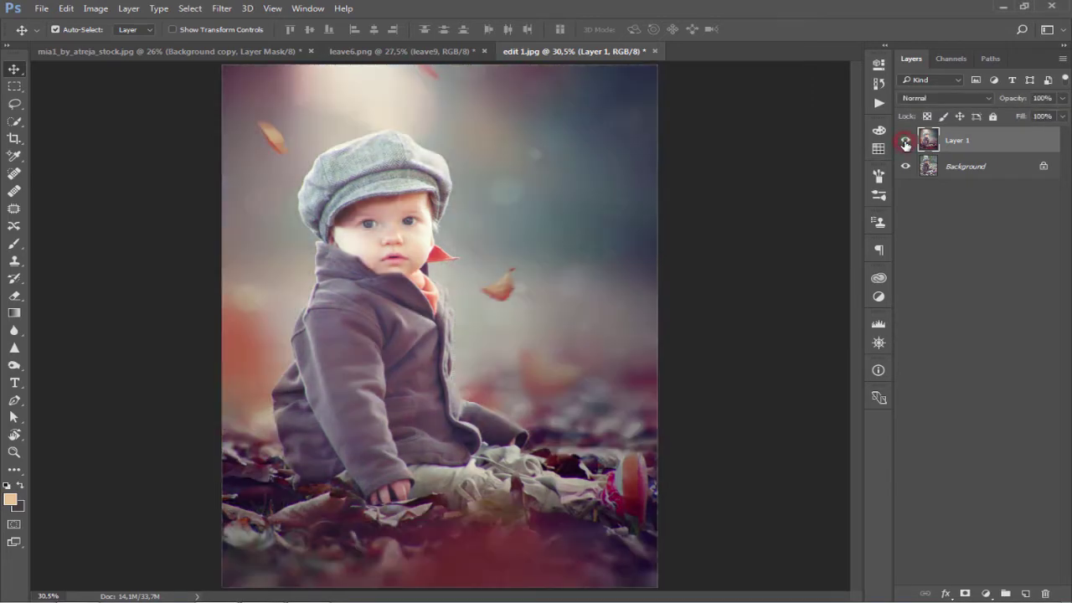
{"action": "left_click", "coordinate": [905, 142]}
{"action": "left_click_drag", "start_coordinate": [1002, 169], "coordinate": [1028, 590]}
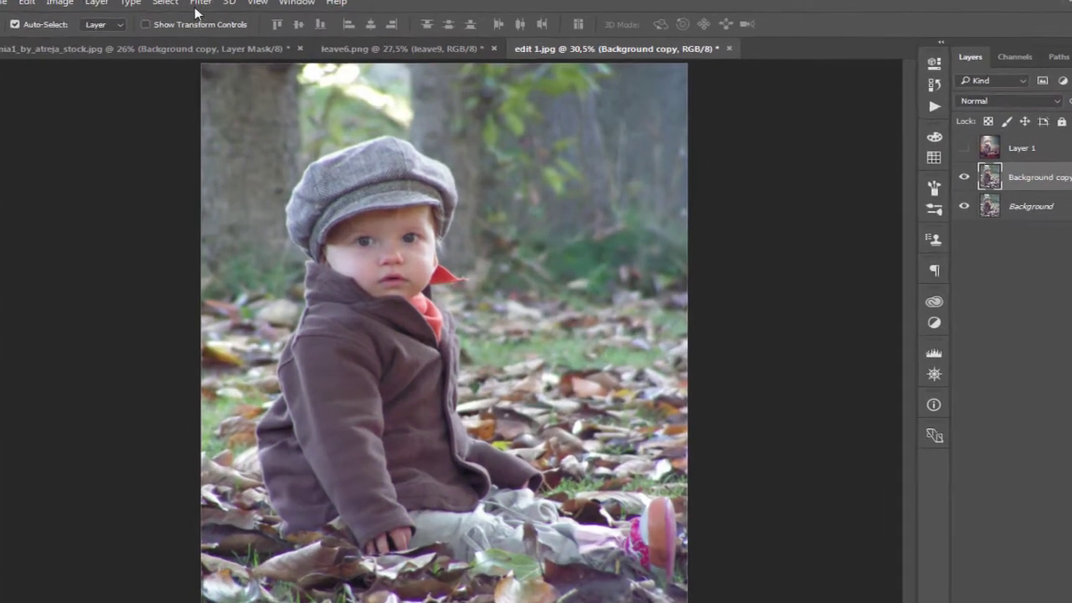
{"action": "left_click", "coordinate": [222, 9]}
{"action": "left_click", "coordinate": [273, 89]}
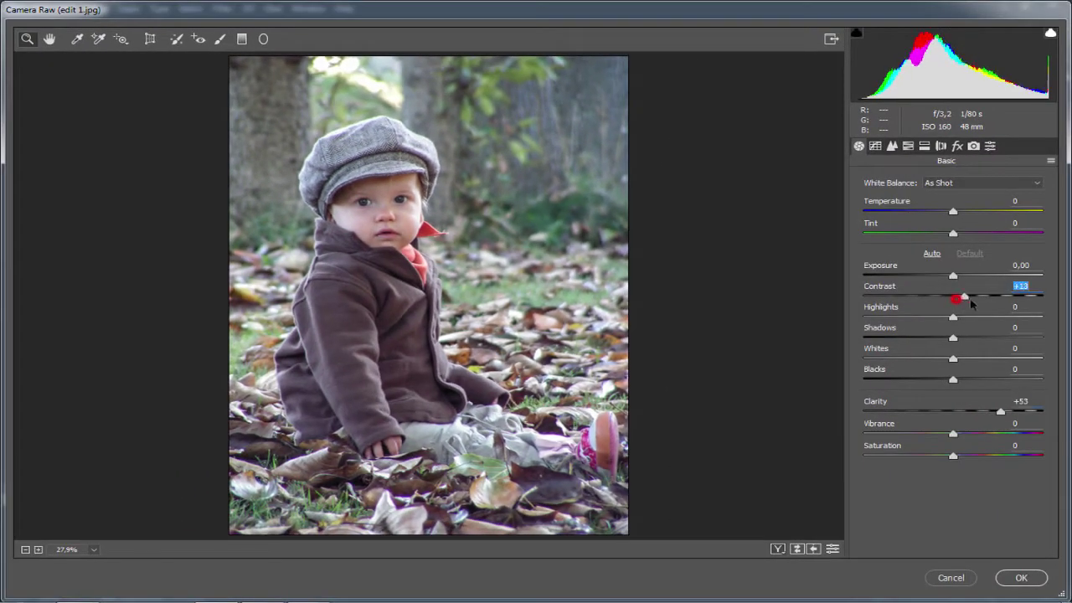
Step: Apply the Camera Raw boost, then quick-select the child's cap and face
{"action": "left_click", "coordinate": [1021, 577]}
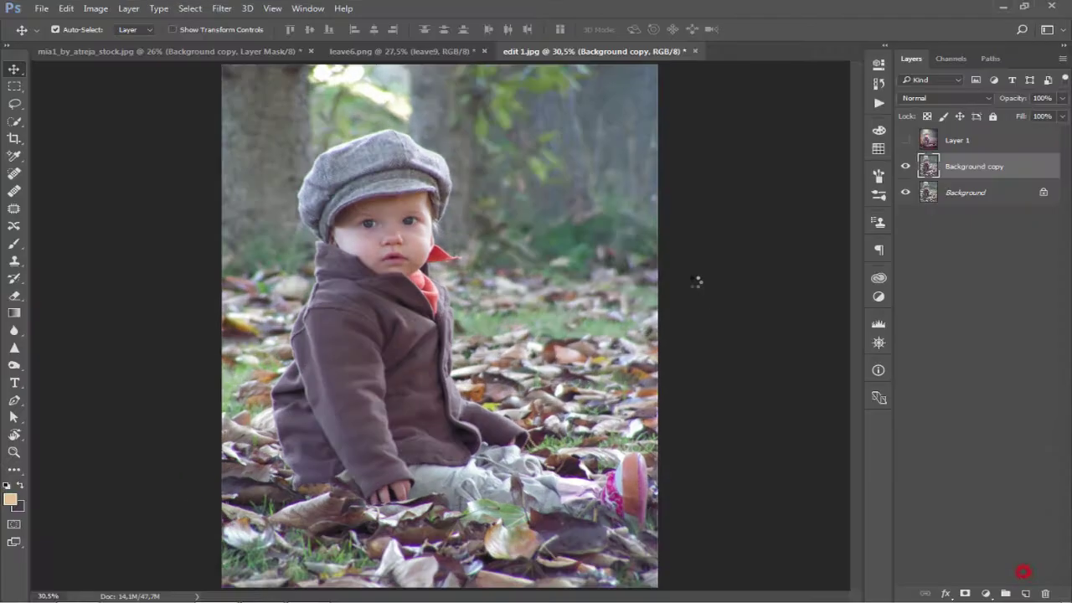
{"action": "scroll", "coordinate": [385, 216], "scroll_direction": "up", "scroll_amount": 3}
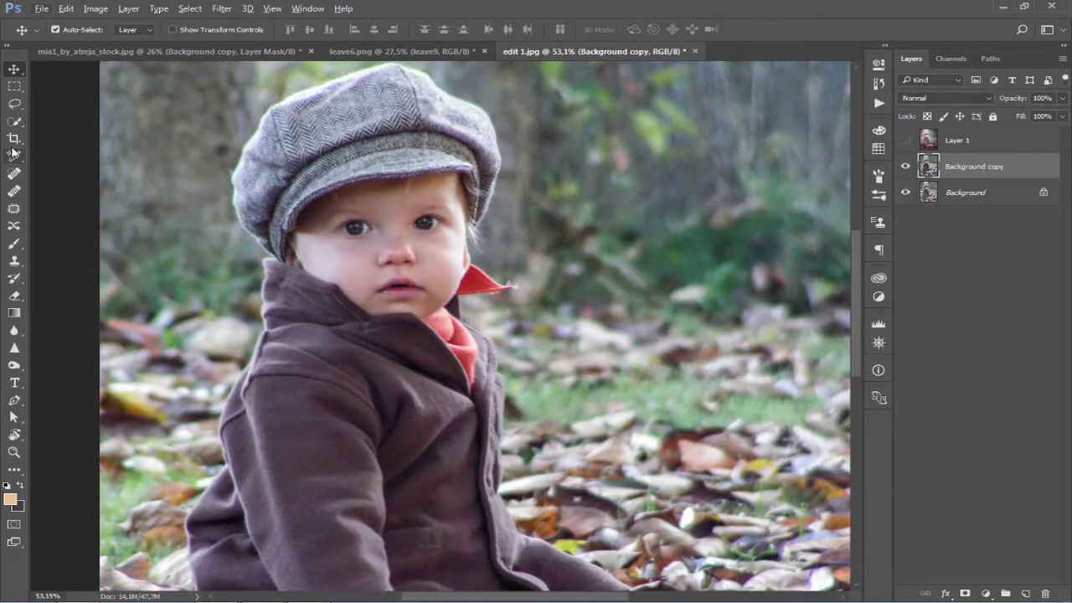
{"action": "key", "text": "w"}
{"action": "scroll", "coordinate": [276, 192], "scroll_direction": "up", "scroll_amount": 2}
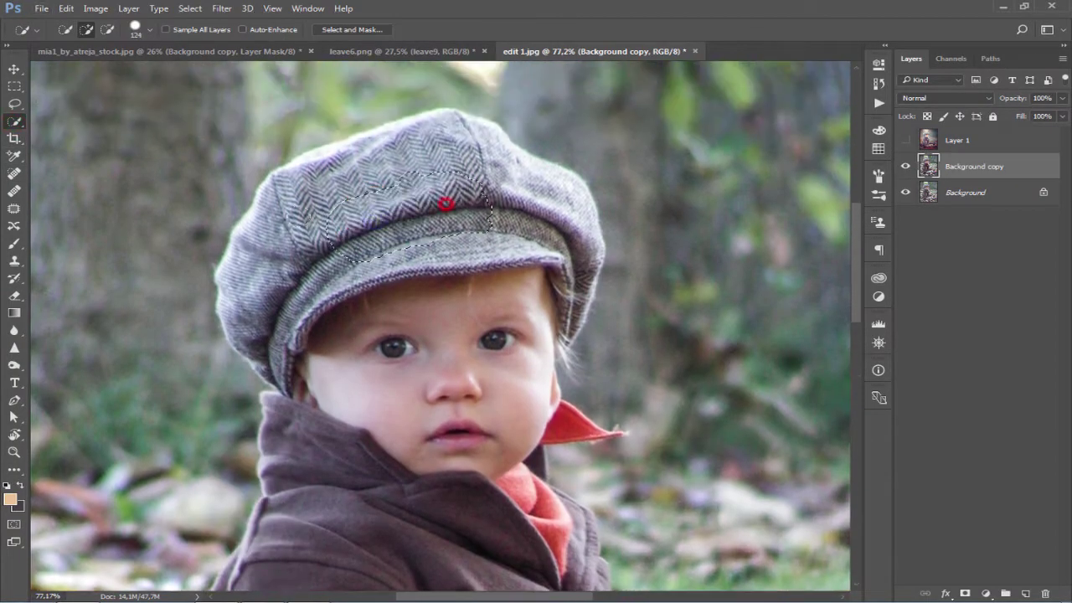
{"action": "left_click_drag", "start_coordinate": [443, 204], "coordinate": [344, 267]}
{"action": "scroll", "coordinate": [341, 264], "scroll_direction": "down", "scroll_amount": 3}
{"action": "left_click", "coordinate": [450, 187]}
Step: With a much smaller brush, add the red collar and coat to the selection
{"action": "scroll", "coordinate": [419, 210], "scroll_direction": "up", "scroll_amount": 2}
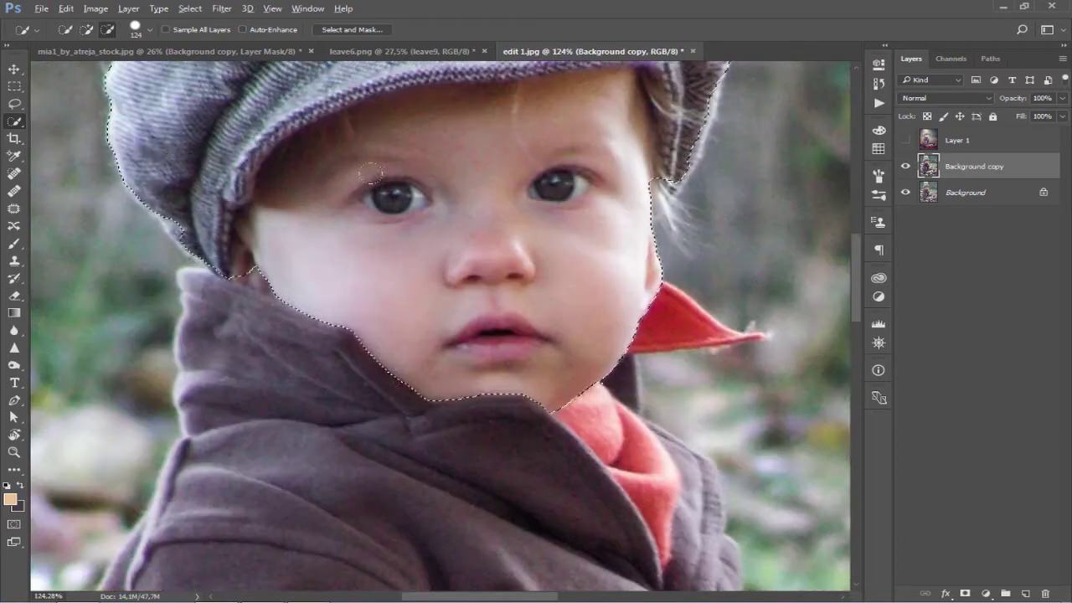
{"action": "left_click_drag", "start_coordinate": [545, 279], "coordinate": [520, 276]}
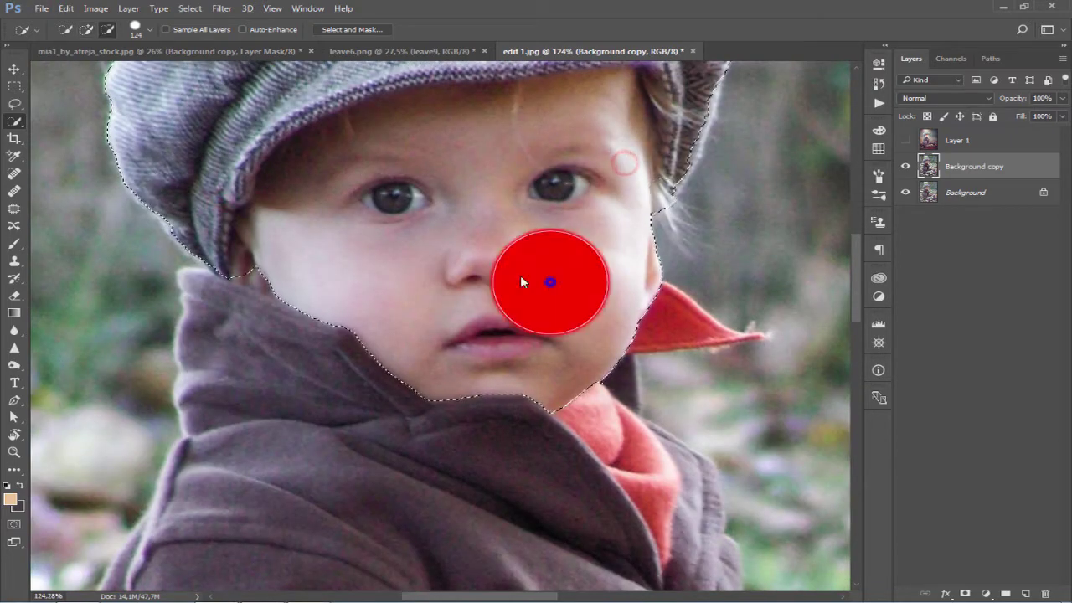
{"action": "scroll", "coordinate": [746, 335], "scroll_direction": "up", "scroll_amount": 2}
{"action": "mouse_move", "coordinate": [745, 331]}
{"action": "left_mouse_down"}
{"action": "mouse_move", "coordinate": [726, 332]}
{"action": "mouse_move", "coordinate": [745, 336]}
{"action": "left_mouse_up"}
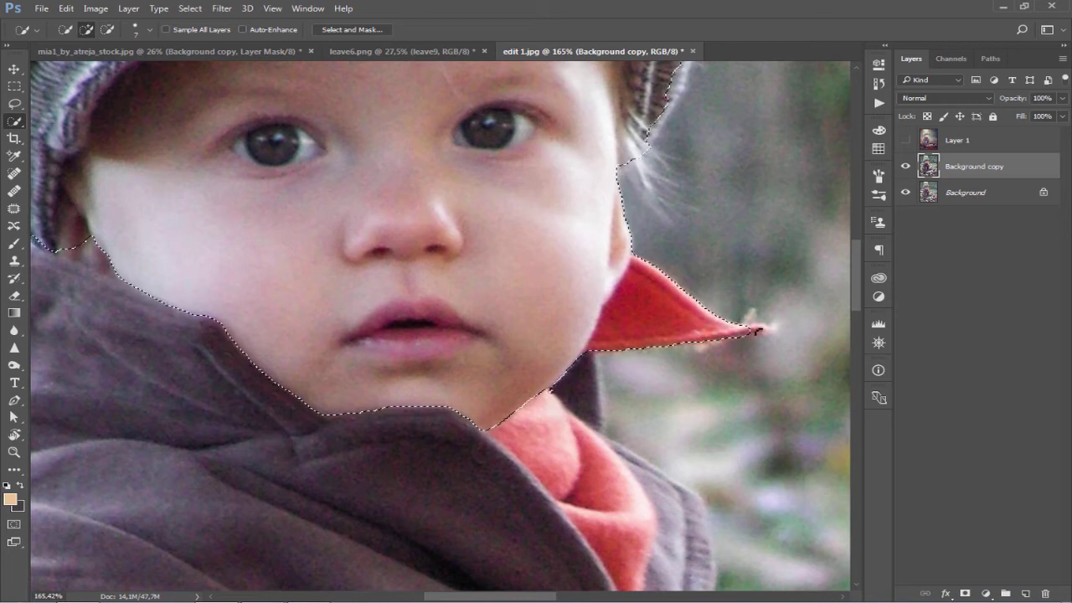
{"action": "scroll", "coordinate": [754, 331], "scroll_direction": "down", "scroll_amount": 2}
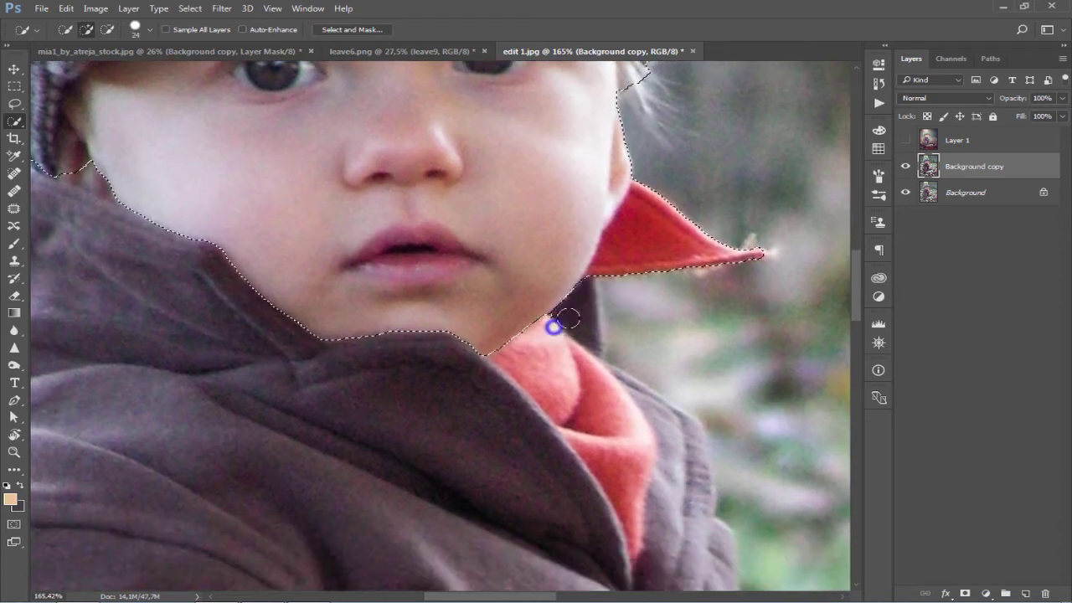
{"action": "mouse_move", "coordinate": [555, 324]}
{"action": "left_mouse_down"}
{"action": "mouse_move", "coordinate": [574, 323]}
{"action": "mouse_move", "coordinate": [633, 411]}
{"action": "mouse_move", "coordinate": [679, 427]}
{"action": "mouse_move", "coordinate": [601, 378]}
{"action": "left_mouse_up"}
{"action": "scroll", "coordinate": [627, 430], "scroll_direction": "down", "scroll_amount": 4}
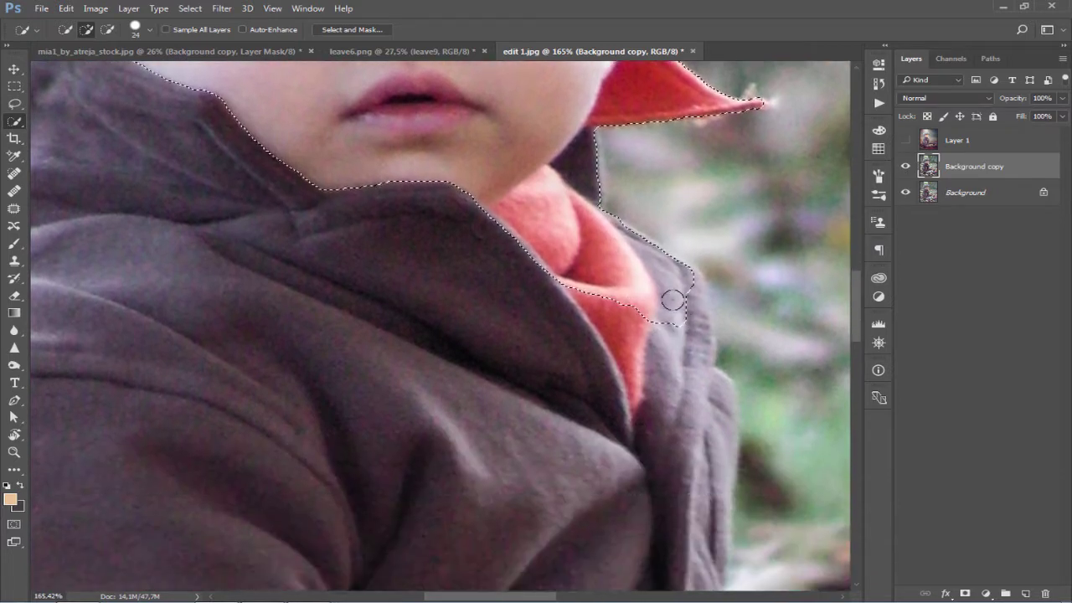
{"action": "mouse_move", "coordinate": [673, 297]}
{"action": "left_mouse_down"}
{"action": "mouse_move", "coordinate": [694, 390]}
{"action": "mouse_move", "coordinate": [711, 330]}
{"action": "mouse_move", "coordinate": [689, 287]}
{"action": "mouse_move", "coordinate": [684, 300]}
{"action": "left_mouse_up"}
{"action": "scroll", "coordinate": [685, 300], "scroll_direction": "down", "scroll_amount": 2}
{"action": "scroll", "coordinate": [690, 299], "scroll_direction": "down", "scroll_amount": 3}
{"action": "scroll", "coordinate": [701, 311], "scroll_direction": "down", "scroll_amount": 2}
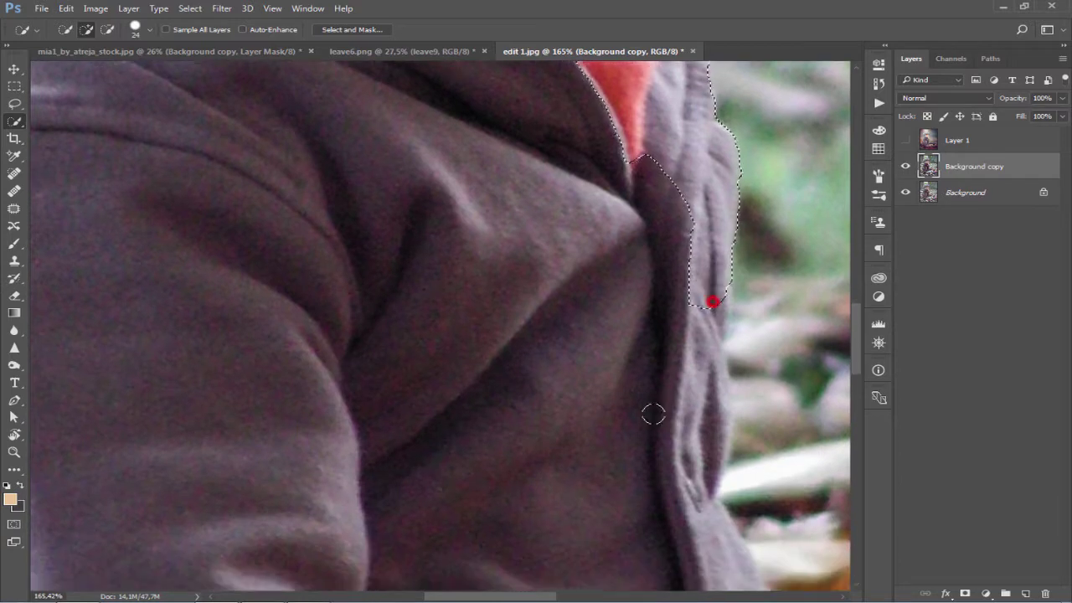
{"action": "scroll", "coordinate": [651, 411], "scroll_direction": "down", "scroll_amount": 3}
{"action": "scroll", "coordinate": [340, 347], "scroll_direction": "down", "scroll_amount": 3}
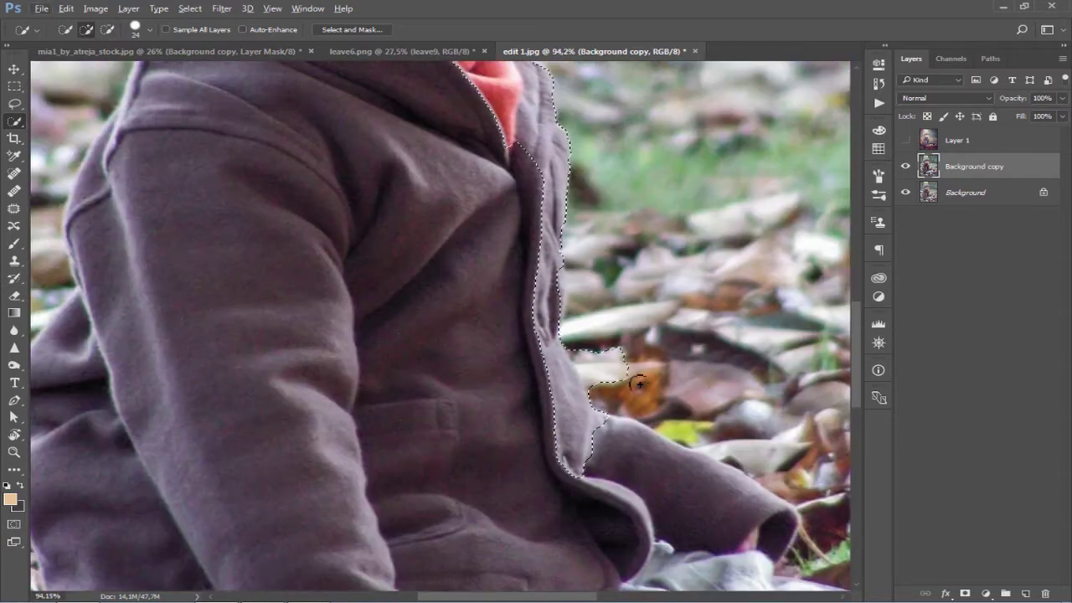
{"action": "scroll", "coordinate": [622, 364], "scroll_direction": "up", "scroll_amount": 3}
Step: Extend the selection down the coat edge, drop the nearby leaves, and add the sleeve cuff
{"action": "left_click", "coordinate": [586, 353]}
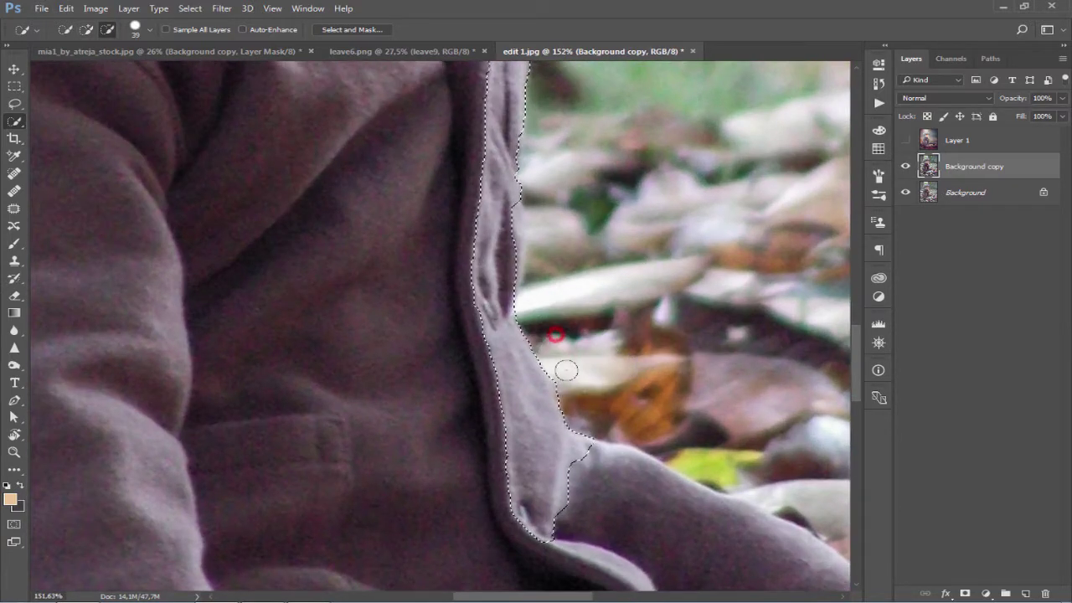
{"action": "left_click_drag", "start_coordinate": [493, 224], "coordinate": [555, 212]}
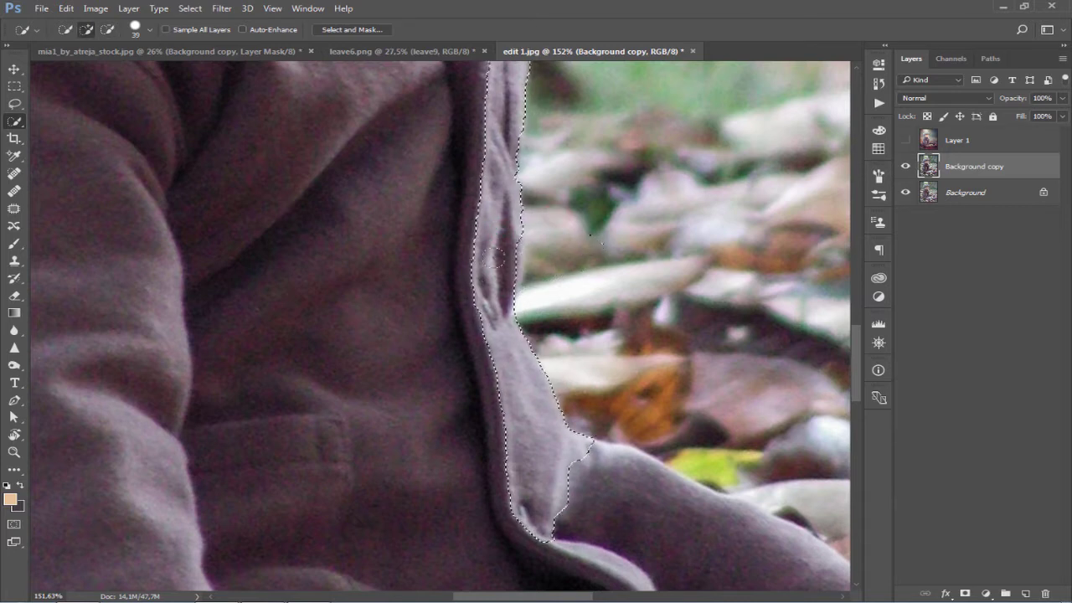
{"action": "scroll", "coordinate": [593, 240], "scroll_direction": "down", "scroll_amount": 5}
{"action": "scroll", "coordinate": [503, 293], "scroll_direction": "right", "scroll_amount": 5}
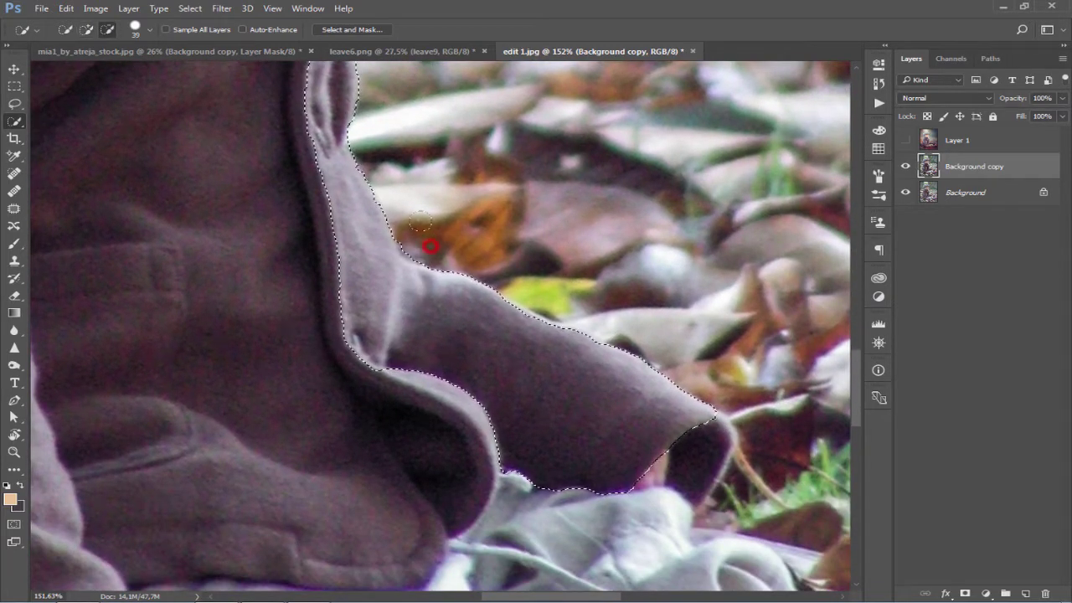
{"action": "scroll", "coordinate": [437, 340], "scroll_direction": "down", "scroll_amount": 3}
{"action": "left_click_drag", "start_coordinate": [597, 402], "coordinate": [629, 368]}
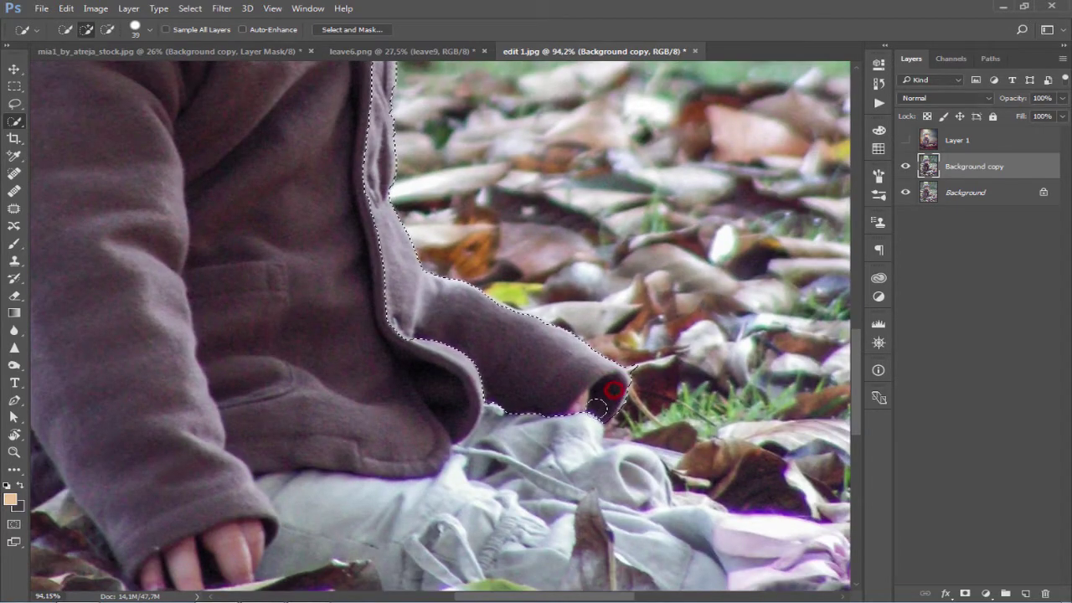
{"action": "scroll", "coordinate": [635, 358], "scroll_direction": "up", "scroll_amount": 2}
{"action": "scroll", "coordinate": [586, 356], "scroll_direction": "down", "scroll_amount": 3}
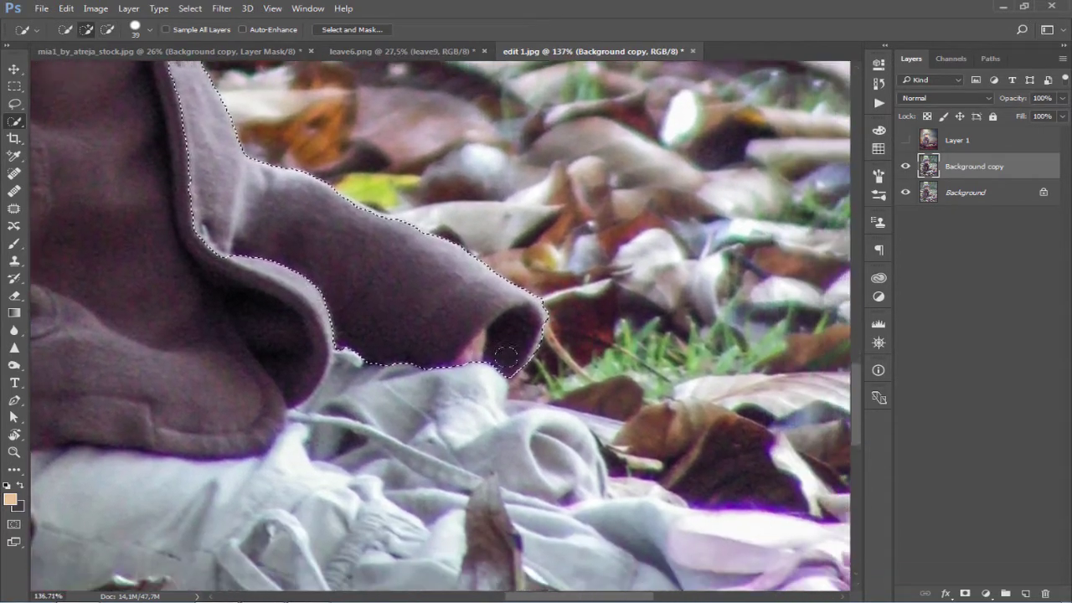
{"action": "scroll", "coordinate": [491, 340], "scroll_direction": "down", "scroll_amount": 3}
{"action": "scroll", "coordinate": [306, 388], "scroll_direction": "down", "scroll_amount": 1}
Step: Enlarge the brush and add the trousers and pink shoe to the selection
{"action": "key", "text": "bracketright"}
{"action": "key", "text": "bracketright"}
{"action": "key", "text": "bracketright"}
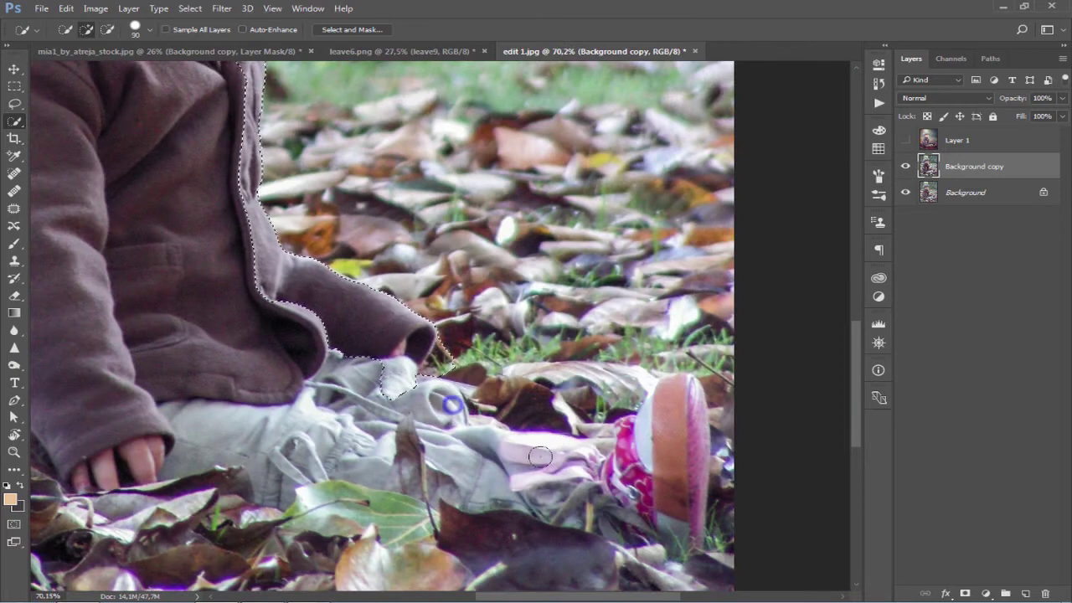
{"action": "left_click_drag", "start_coordinate": [453, 415], "coordinate": [548, 466]}
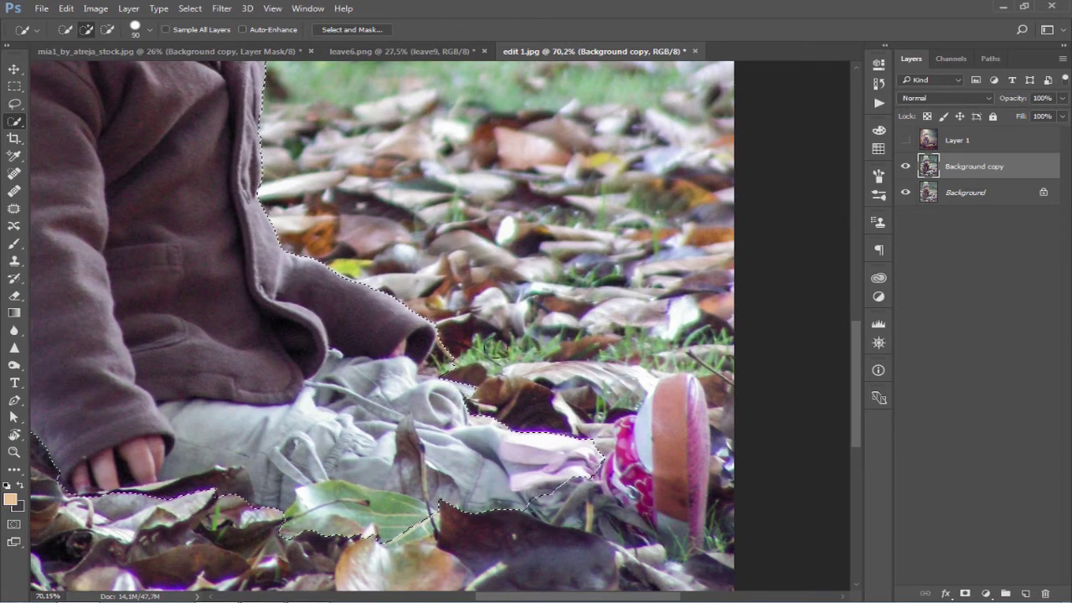
{"action": "left_click_drag", "start_coordinate": [661, 417], "coordinate": [544, 350]}
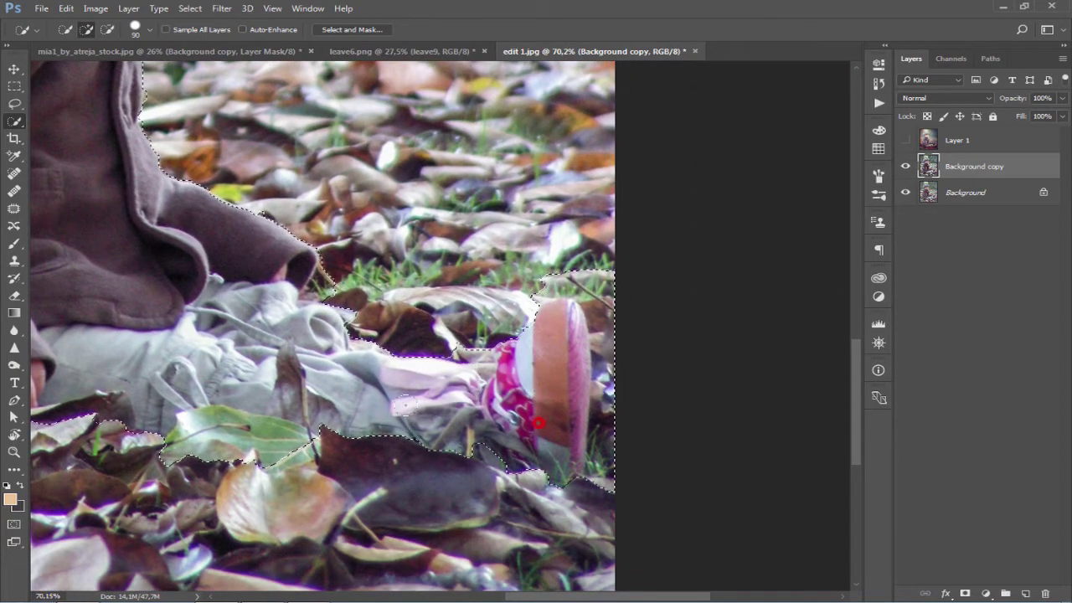
{"action": "scroll", "coordinate": [544, 348], "scroll_direction": "up", "scroll_amount": 3}
Step: Subtract the grass and leaves around the shoe and trousers from the selection
{"action": "left_click_drag", "start_coordinate": [536, 231], "coordinate": [653, 251]}
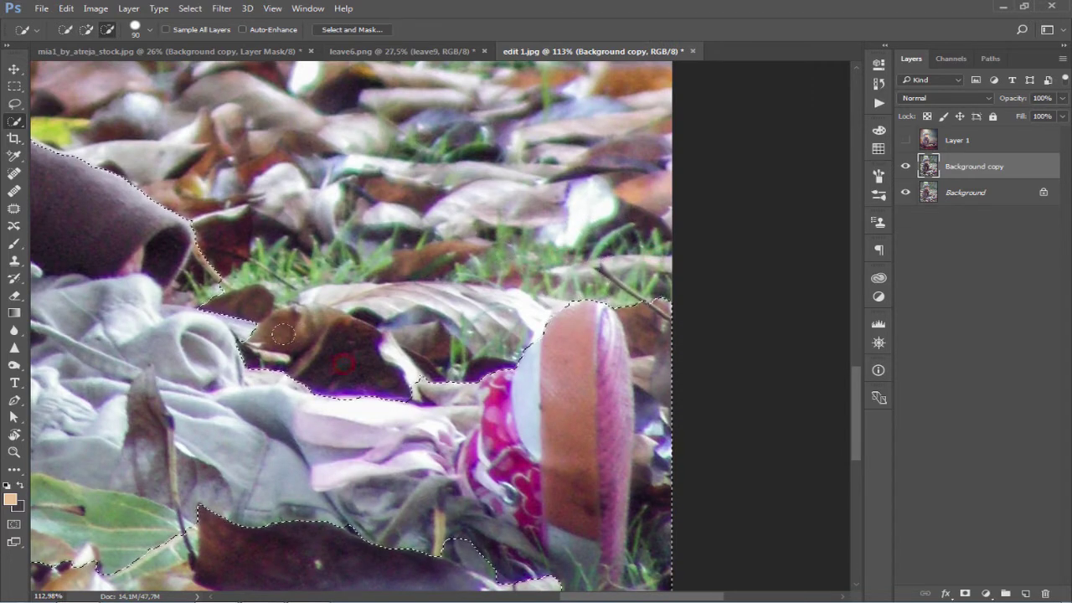
{"action": "key", "text": "alt"}
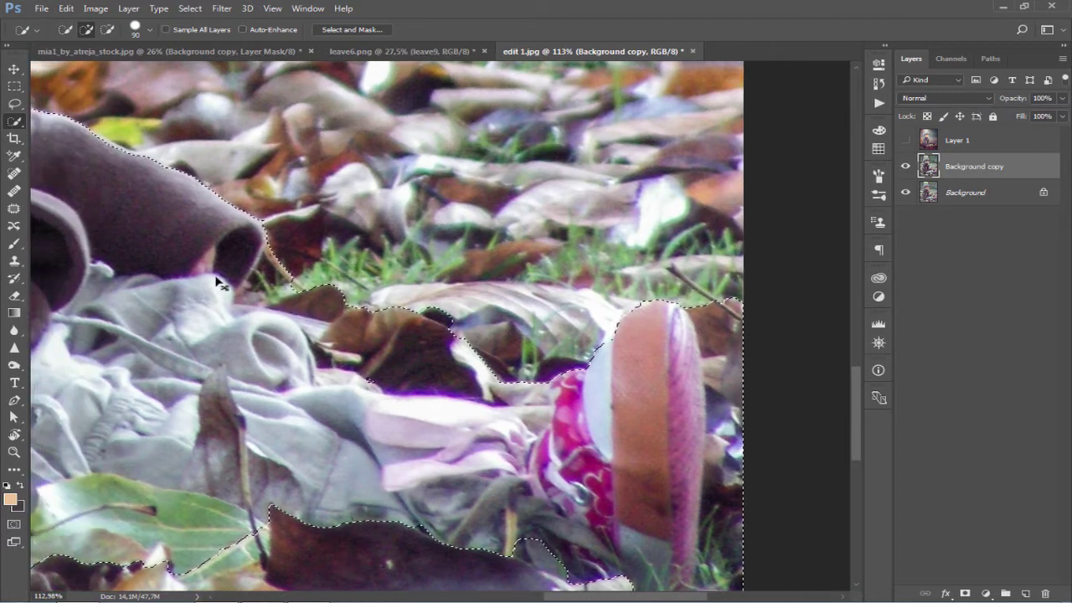
{"action": "scroll", "coordinate": [220, 282], "scroll_direction": "up", "scroll_amount": 5}
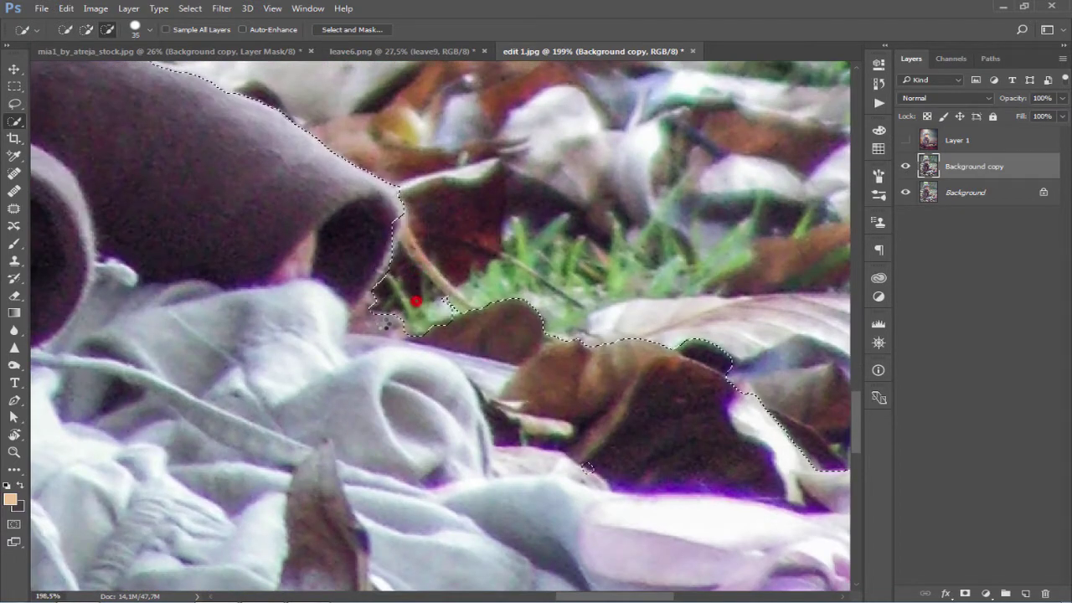
{"action": "scroll", "coordinate": [362, 366], "scroll_direction": "down", "scroll_amount": 3}
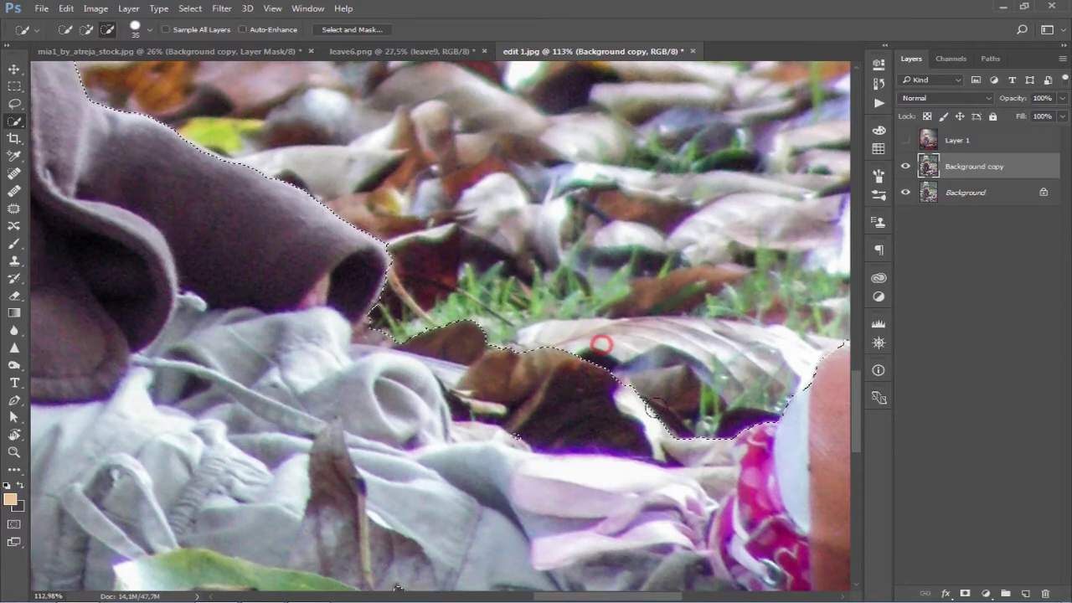
{"action": "scroll", "coordinate": [601, 343], "scroll_direction": "down", "scroll_amount": 1}
{"action": "scroll", "coordinate": [779, 378], "scroll_direction": "down", "scroll_amount": 3}
{"action": "scroll", "coordinate": [671, 352], "scroll_direction": "up", "scroll_amount": 2}
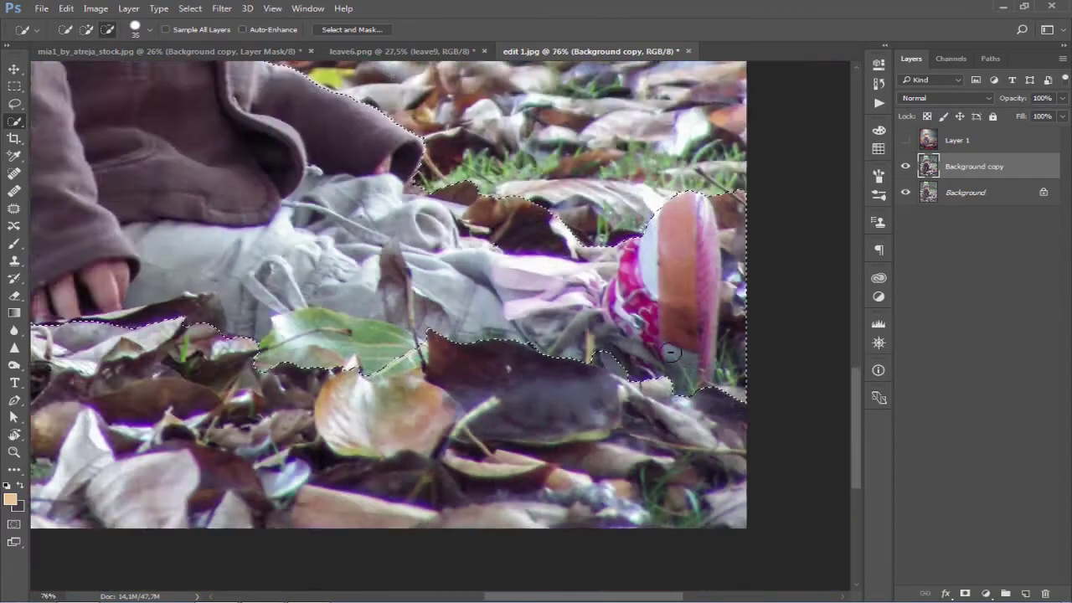
{"action": "scroll", "coordinate": [671, 353], "scroll_direction": "up", "scroll_amount": 3}
{"action": "scroll", "coordinate": [484, 355], "scroll_direction": "left", "scroll_amount": 3}
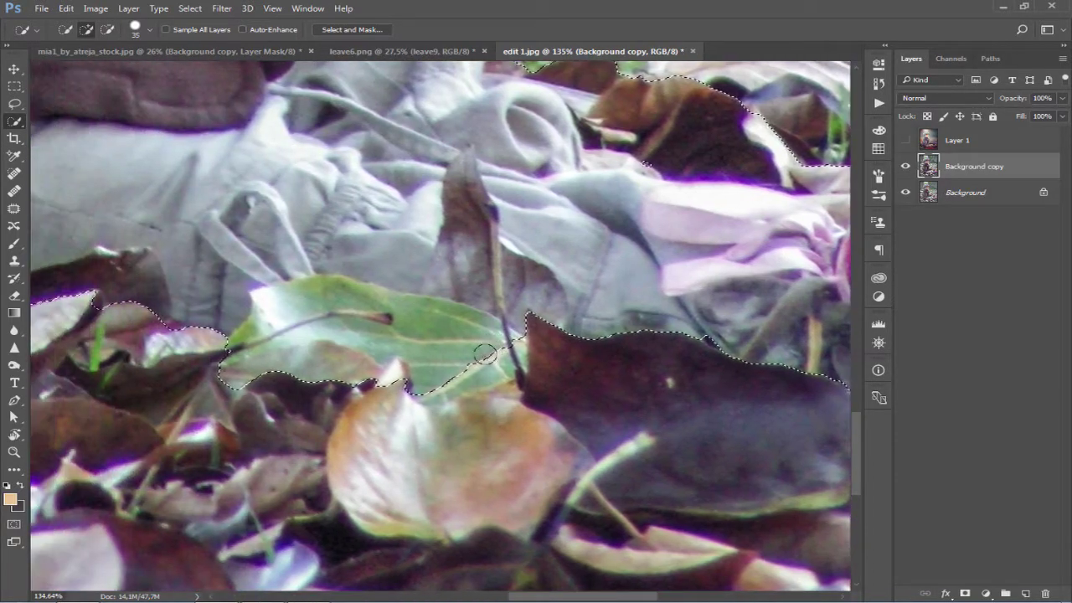
{"action": "scroll", "coordinate": [536, 376], "scroll_direction": "left", "scroll_amount": 5}
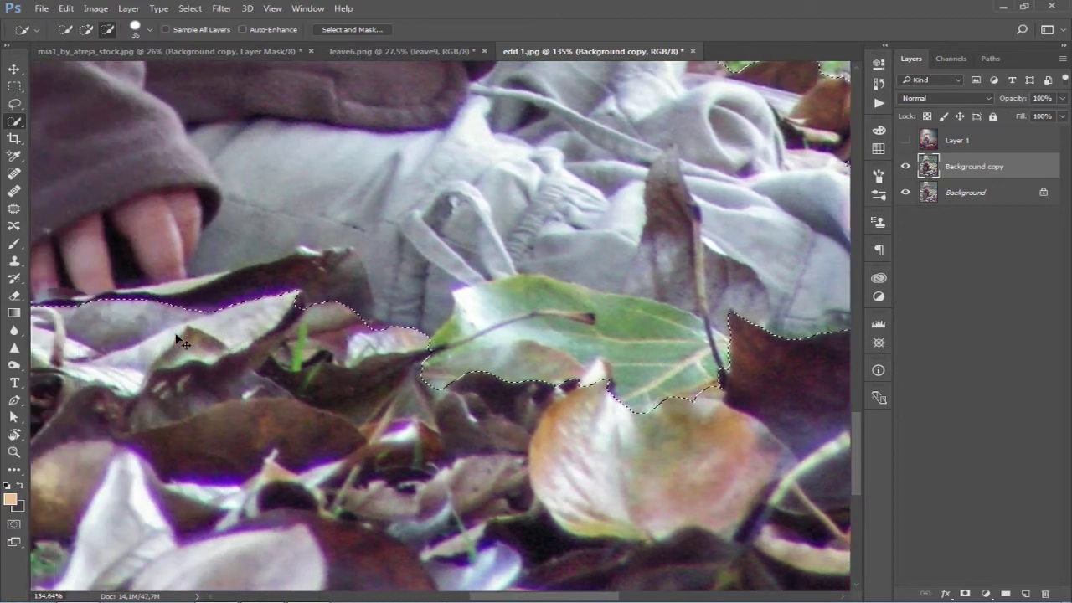
{"action": "scroll", "coordinate": [419, 335], "scroll_direction": "down", "scroll_amount": 2}
{"action": "scroll", "coordinate": [326, 343], "scroll_direction": "down", "scroll_amount": 1}
{"action": "scroll", "coordinate": [323, 354], "scroll_direction": "down", "scroll_amount": 1}
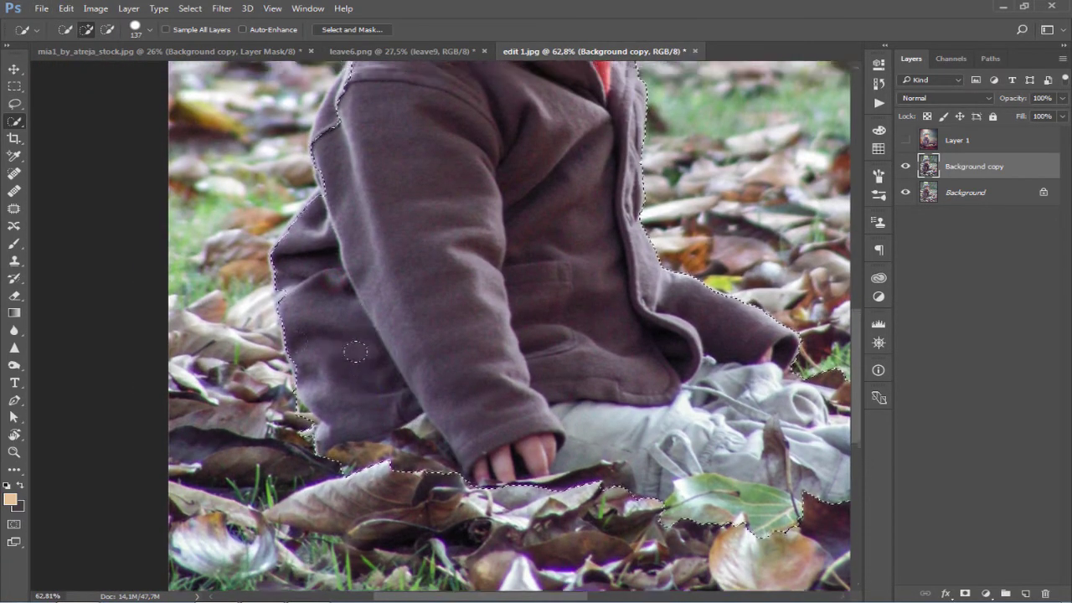
Step: Tighten the selection along the sleeve, coat shoulder and hood edges
{"action": "scroll", "coordinate": [397, 390], "scroll_direction": "up", "scroll_amount": 1}
{"action": "scroll", "coordinate": [335, 431], "scroll_direction": "up", "scroll_amount": 3}
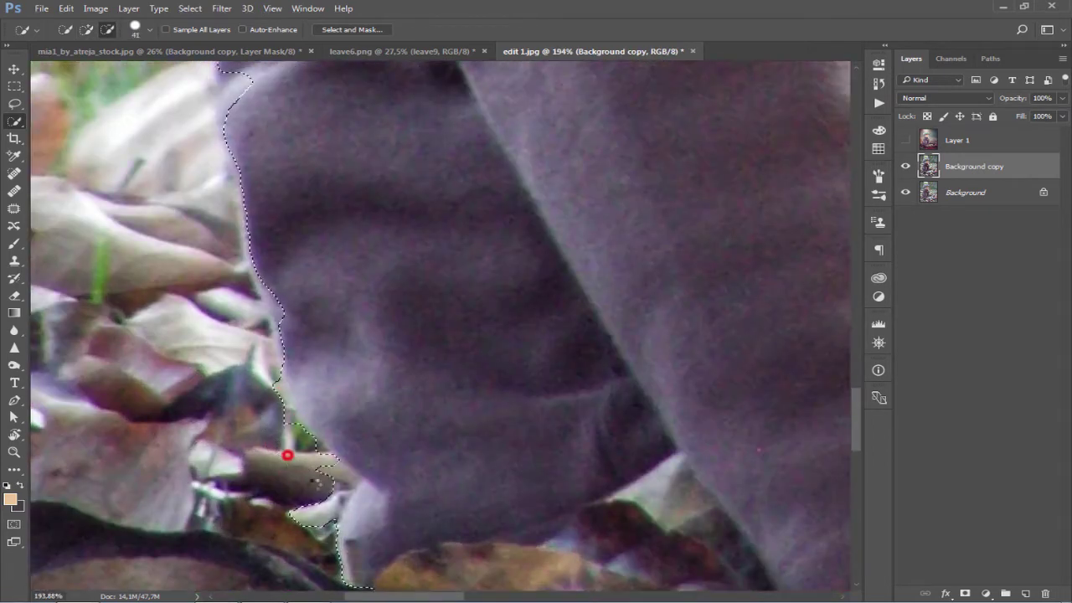
{"action": "scroll", "coordinate": [351, 490], "scroll_direction": "up", "scroll_amount": 2}
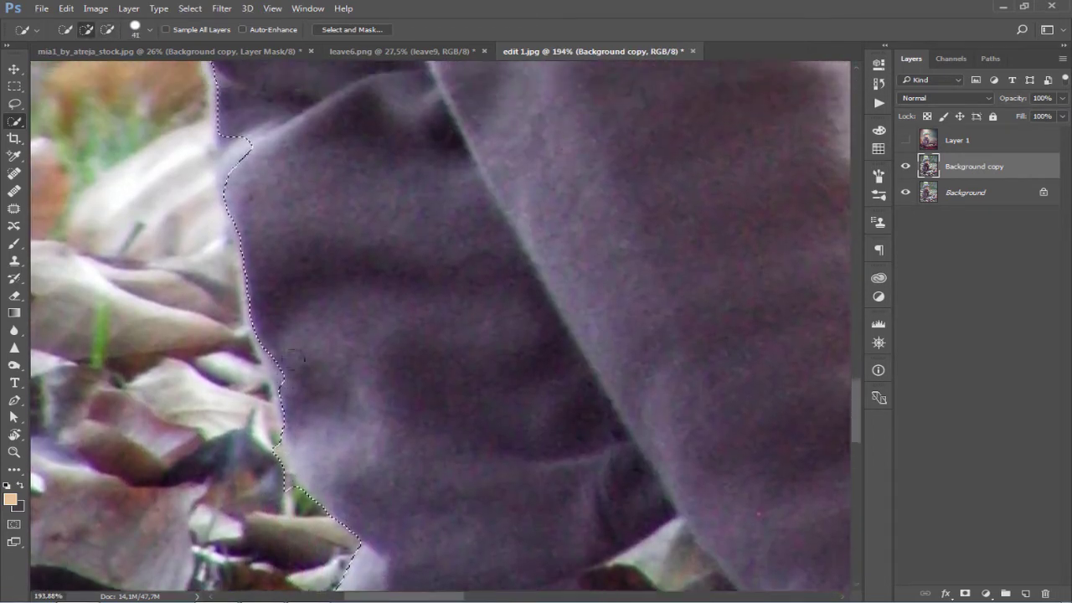
{"action": "scroll", "coordinate": [276, 499], "scroll_direction": "up", "scroll_amount": 1}
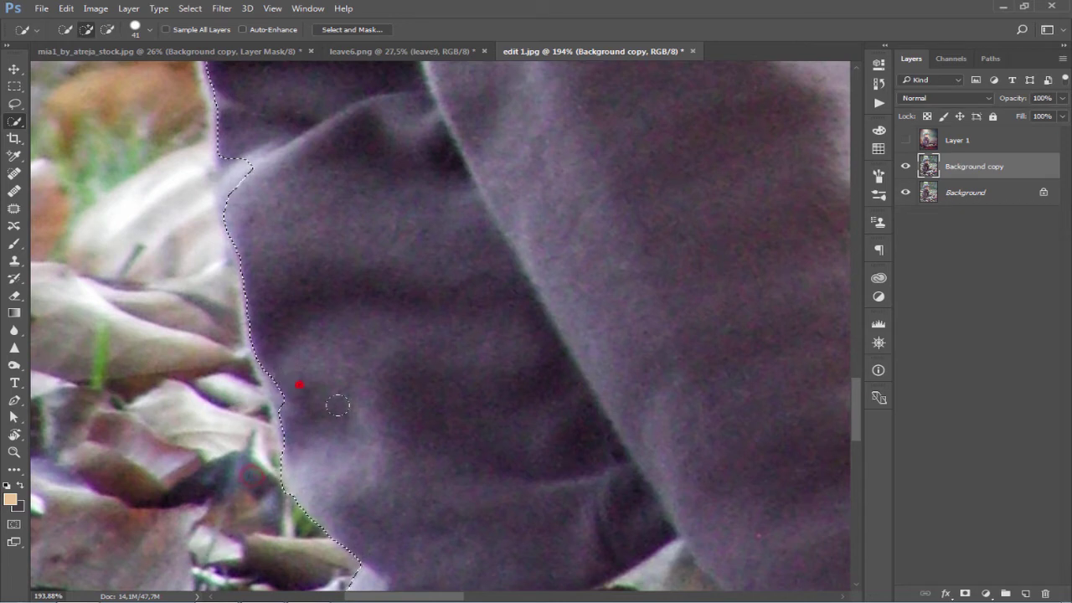
{"action": "scroll", "coordinate": [337, 406], "scroll_direction": "up", "scroll_amount": 2}
{"action": "scroll", "coordinate": [327, 412], "scroll_direction": "up", "scroll_amount": 2}
{"action": "scroll", "coordinate": [314, 419], "scroll_direction": "up", "scroll_amount": 1}
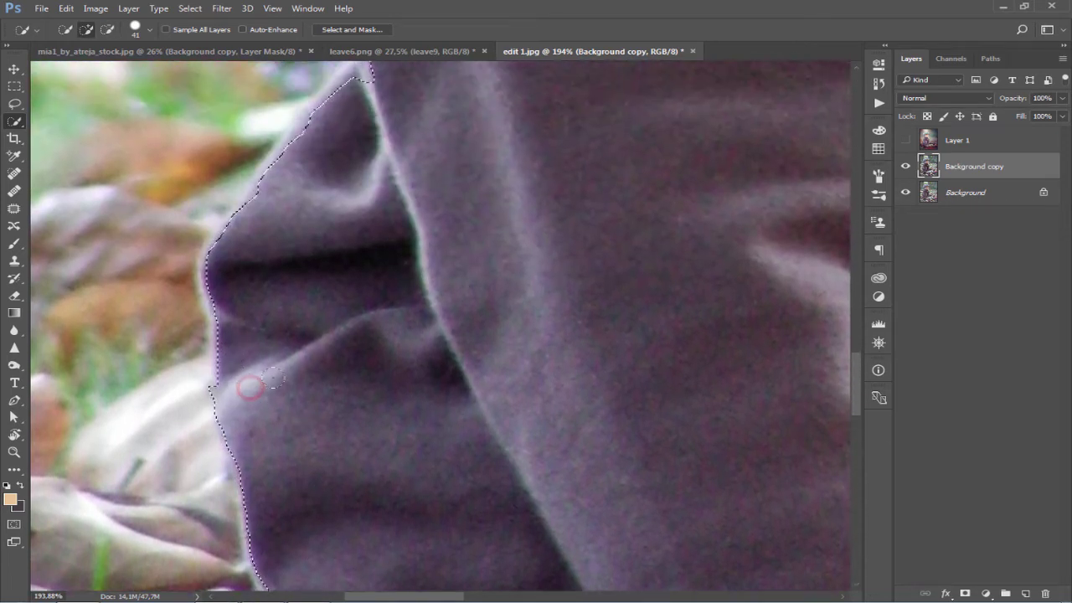
{"action": "scroll", "coordinate": [250, 386], "scroll_direction": "up", "scroll_amount": 3}
{"action": "scroll", "coordinate": [350, 238], "scroll_direction": "up", "scroll_amount": 2}
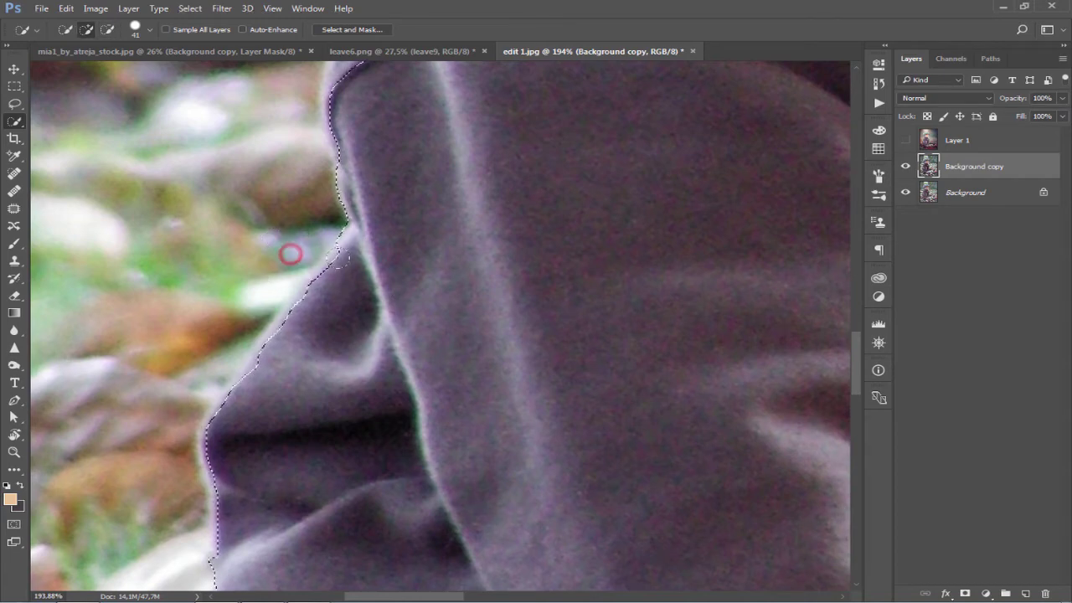
{"action": "scroll", "coordinate": [390, 312], "scroll_direction": "down", "scroll_amount": 2}
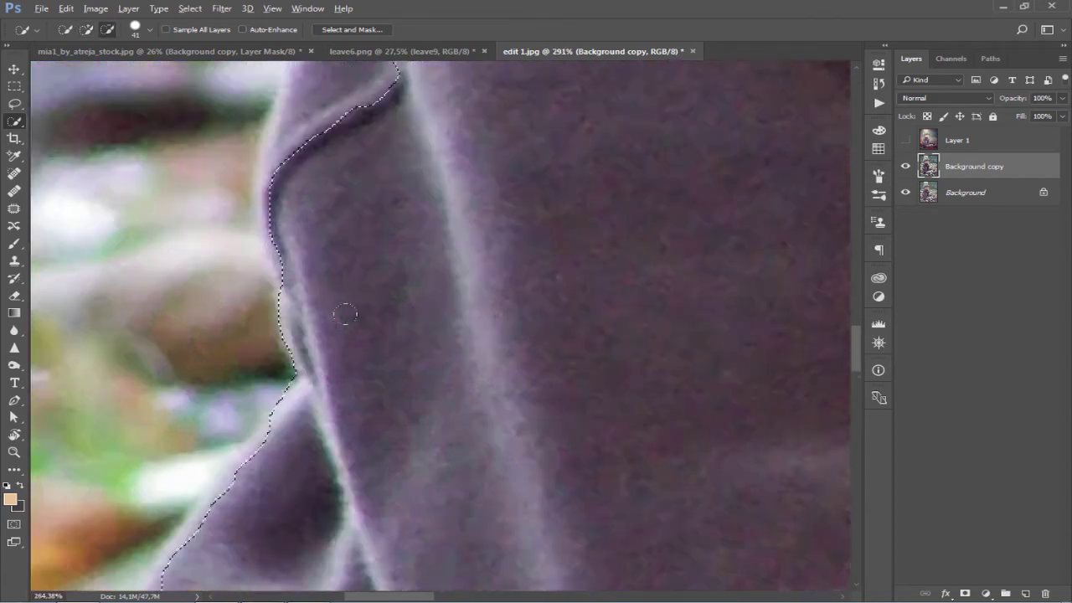
{"action": "scroll", "coordinate": [381, 327], "scroll_direction": "down", "scroll_amount": 2}
{"action": "scroll", "coordinate": [368, 348], "scroll_direction": "down", "scroll_amount": 1}
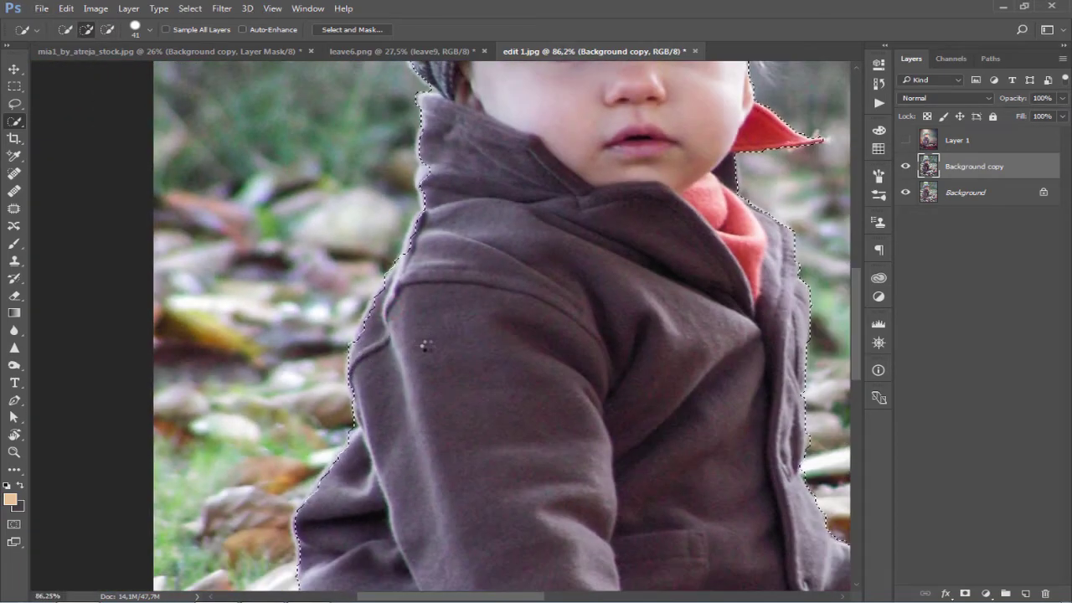
{"action": "scroll", "coordinate": [425, 346], "scroll_direction": "up", "scroll_amount": 4}
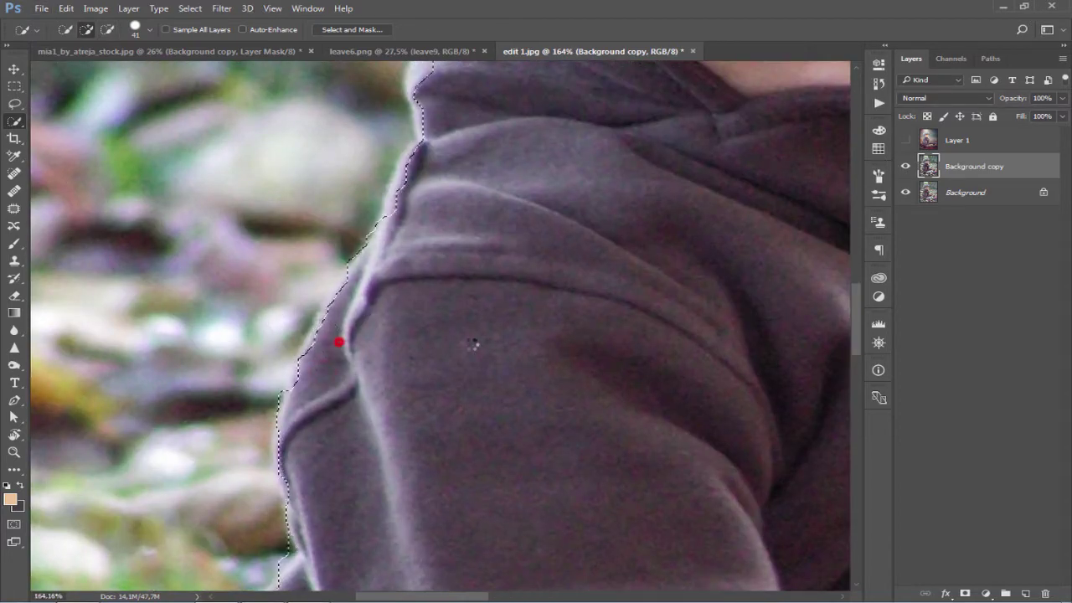
{"action": "scroll", "coordinate": [339, 342], "scroll_direction": "up", "scroll_amount": 3}
{"action": "scroll", "coordinate": [421, 300], "scroll_direction": "up", "scroll_amount": 3}
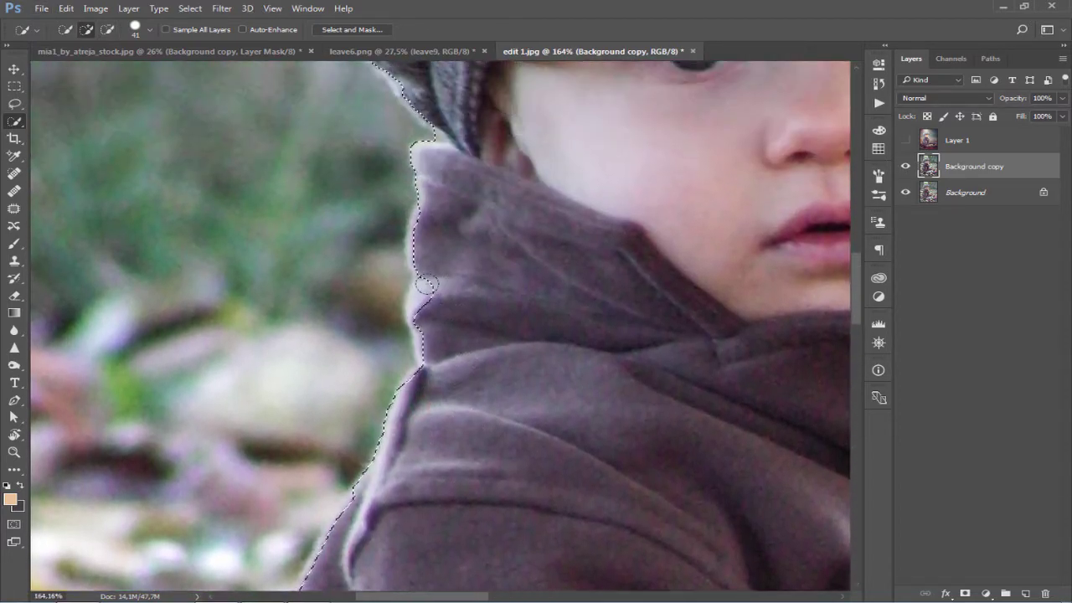
{"action": "scroll", "coordinate": [515, 326], "scroll_direction": "up", "scroll_amount": 3}
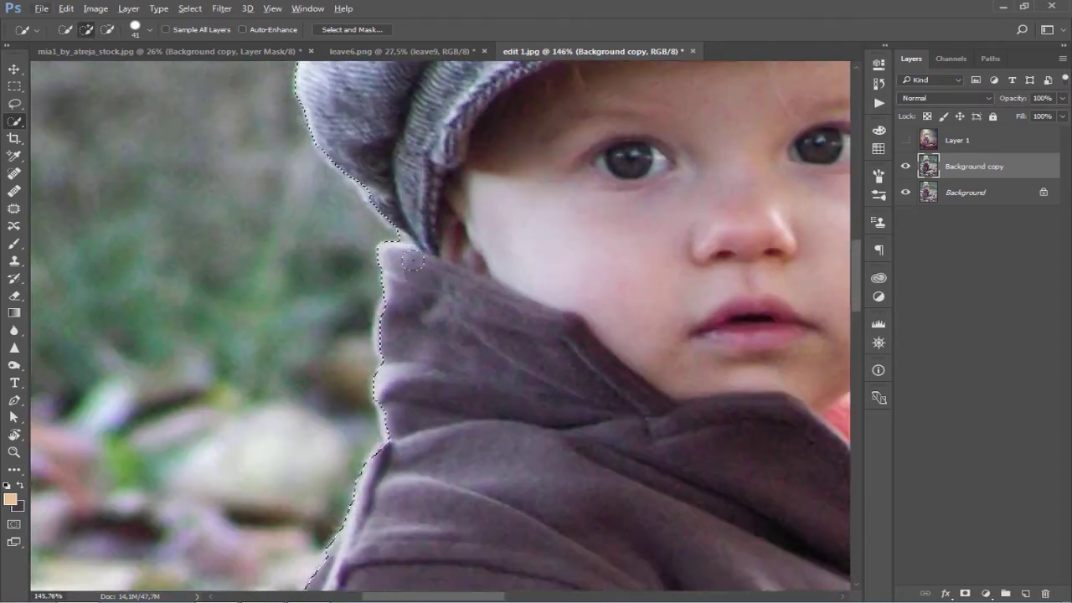
{"action": "scroll", "coordinate": [410, 302], "scroll_direction": "up", "scroll_amount": 1, "text": "alt"}
{"action": "scroll", "coordinate": [410, 302], "scroll_direction": "down", "scroll_amount": 2}
{"action": "scroll", "coordinate": [401, 306], "scroll_direction": "down", "scroll_amount": 2}
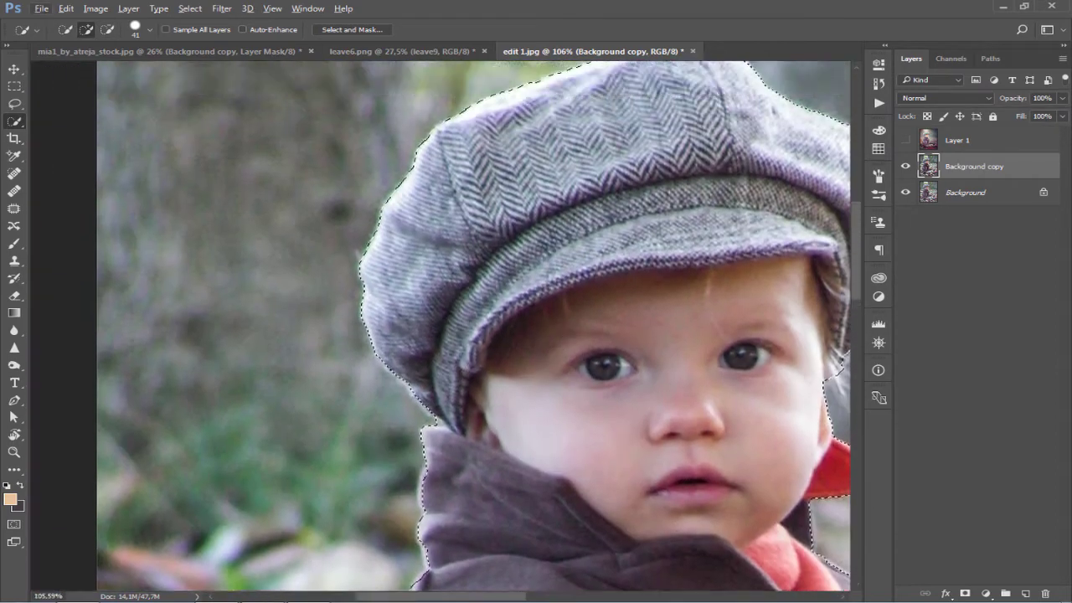
{"action": "scroll", "coordinate": [385, 318], "scroll_direction": "up", "scroll_amount": 2}
{"action": "scroll", "coordinate": [369, 329], "scroll_direction": "up", "scroll_amount": 4}
Step: With the brush shrunk to 5, trim the background gap between the cap and collar
{"action": "right_click", "coordinate": [399, 325], "text": "alt"}
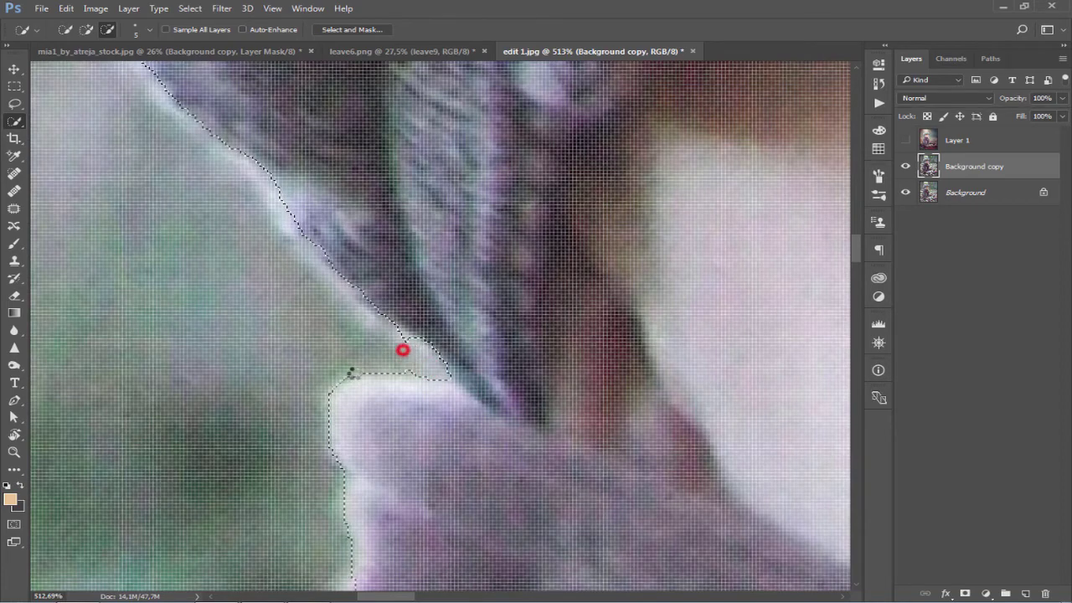
{"action": "scroll", "coordinate": [349, 373], "scroll_direction": "down", "scroll_amount": 5}
{"action": "scroll", "coordinate": [494, 343], "scroll_direction": "down", "scroll_amount": 3}
{"action": "scroll", "coordinate": [494, 343], "scroll_direction": "down", "scroll_amount": 2}
{"action": "scroll", "coordinate": [494, 343], "scroll_direction": "down", "scroll_amount": 1}
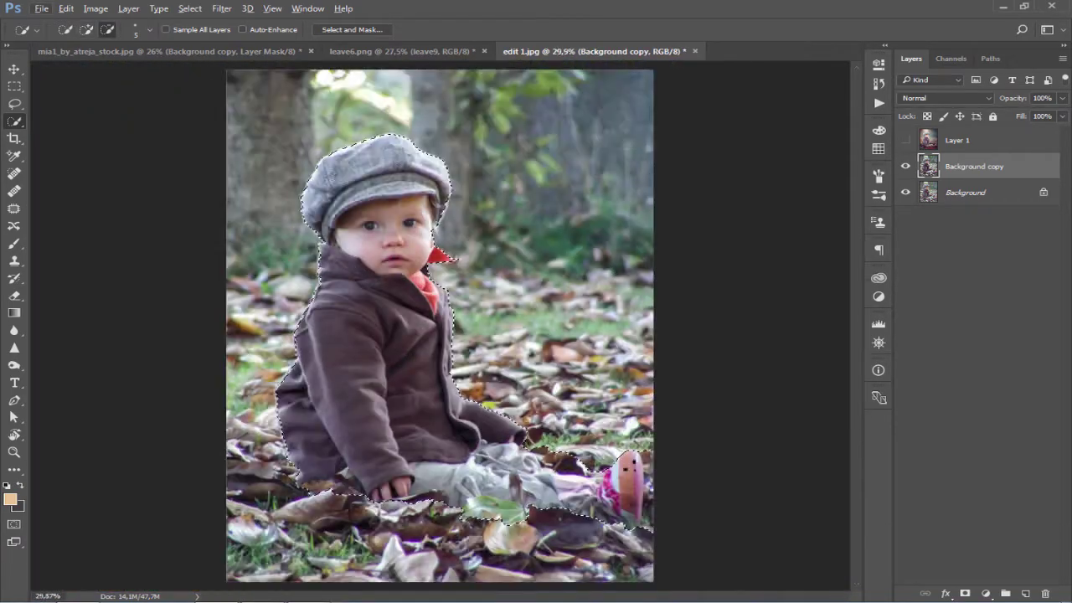
{"action": "scroll", "coordinate": [625, 459], "scroll_direction": "up", "scroll_amount": 3}
{"action": "scroll", "coordinate": [625, 458], "scroll_direction": "down", "scroll_amount": 2}
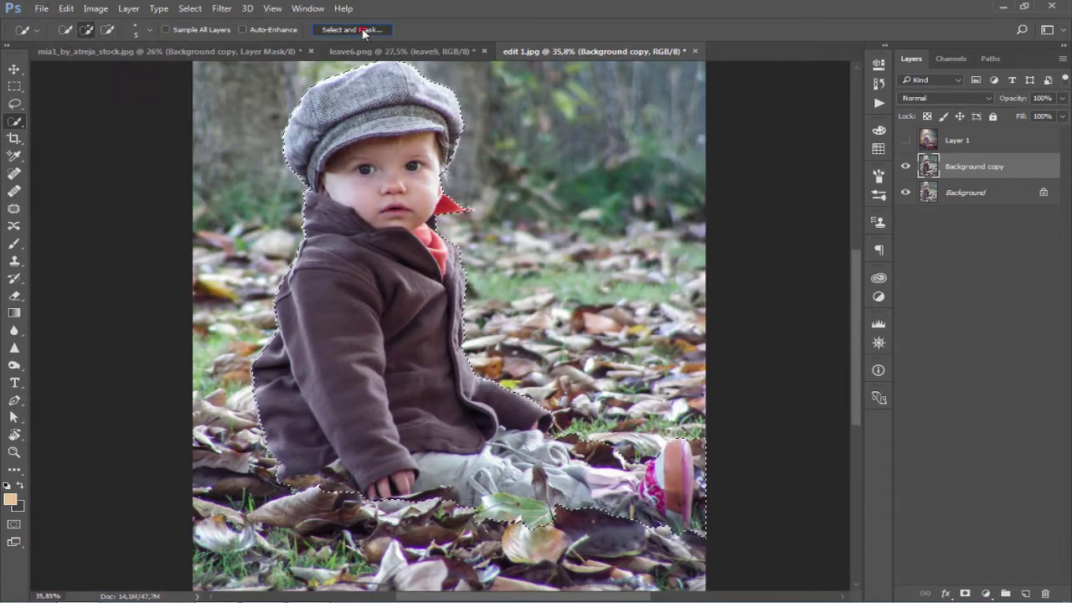
Step: Enter Select and Mask and set the refining brush to size 8
{"action": "left_click", "coordinate": [351, 30]}
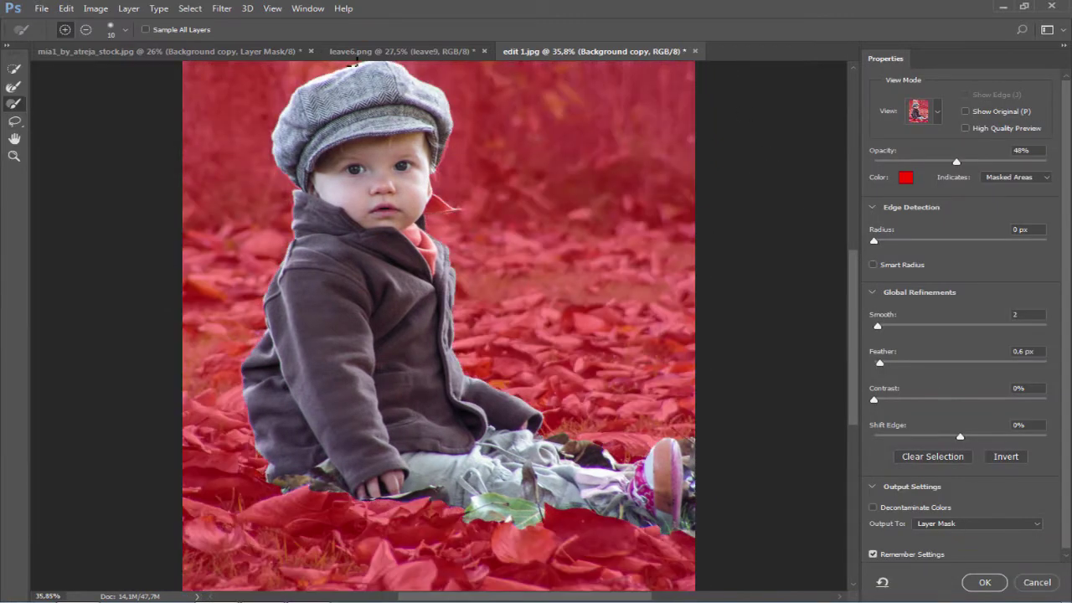
{"action": "scroll", "coordinate": [399, 167], "scroll_direction": "up", "scroll_amount": 4}
{"action": "scroll", "coordinate": [466, 178], "scroll_direction": "up", "scroll_amount": 3}
{"action": "right_click", "coordinate": [519, 190], "text": "alt"}
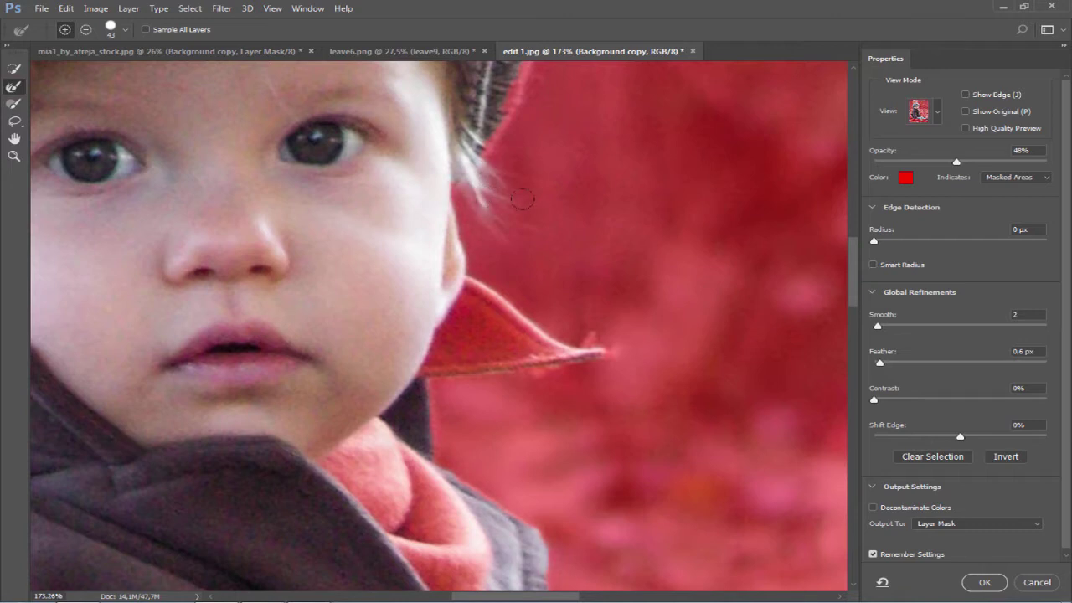
{"action": "right_click", "coordinate": [509, 162], "text": "alt"}
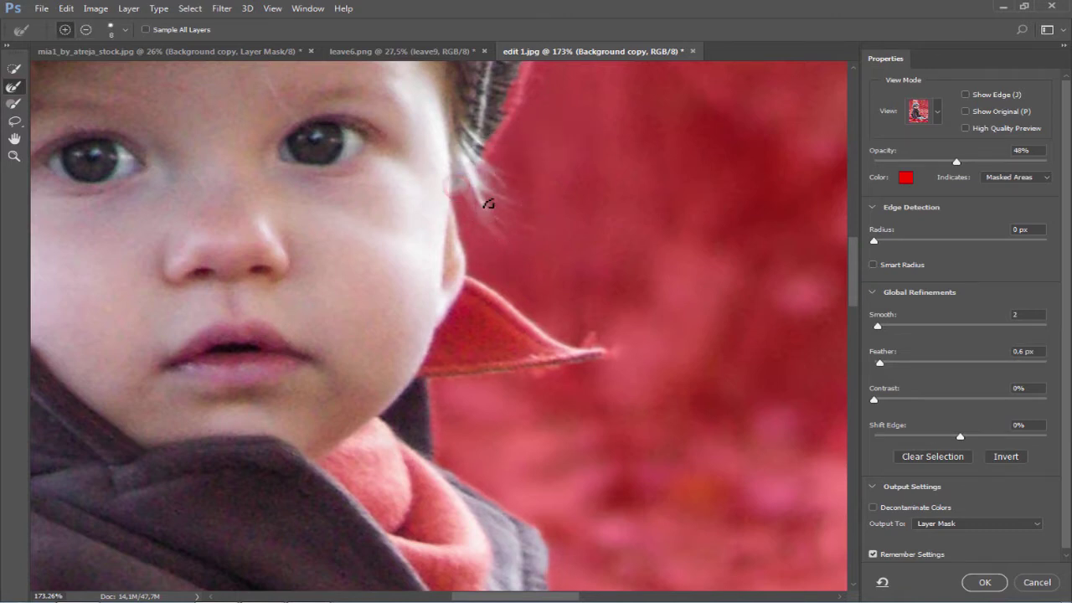
Step: Refine the mask edge around the wispy hair under the cap
{"action": "scroll", "coordinate": [548, 152], "scroll_direction": "up", "scroll_amount": 3}
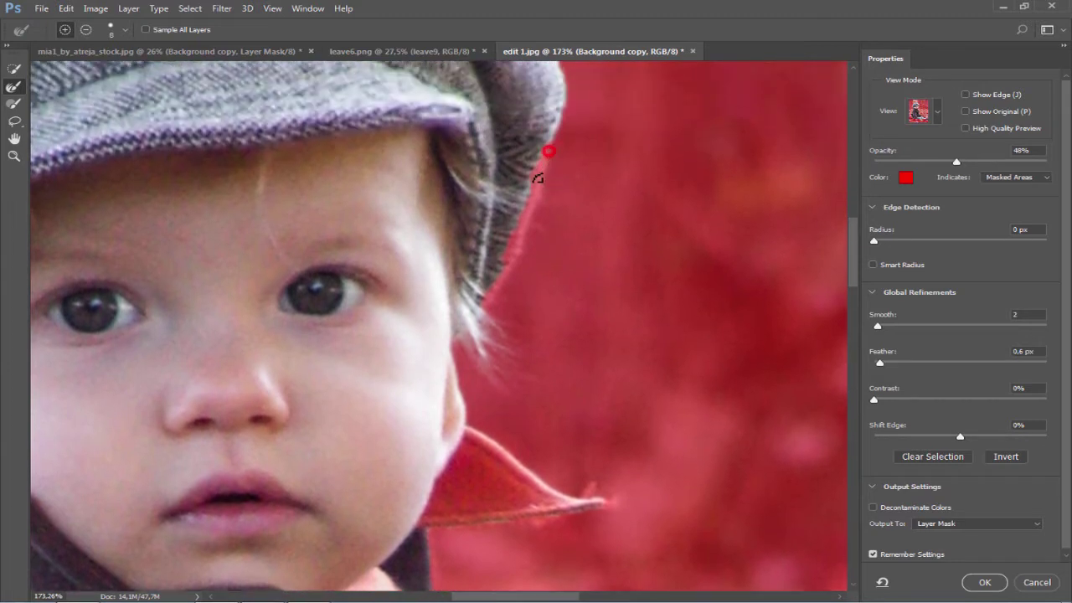
{"action": "scroll", "coordinate": [514, 282], "scroll_direction": "right", "scroll_amount": 2}
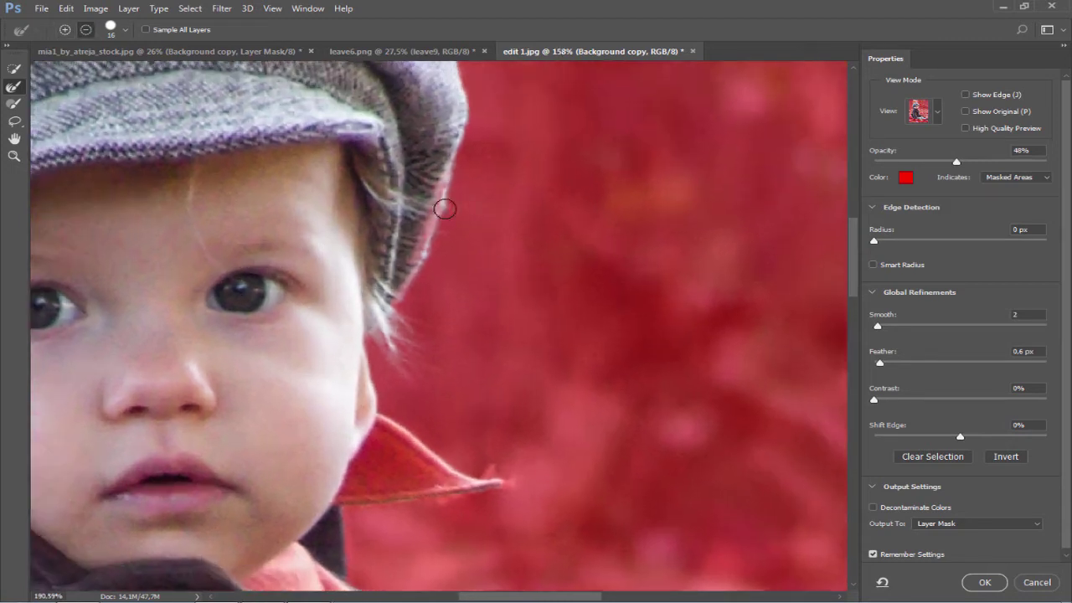
{"action": "scroll", "coordinate": [520, 197], "scroll_direction": "up", "scroll_amount": 2}
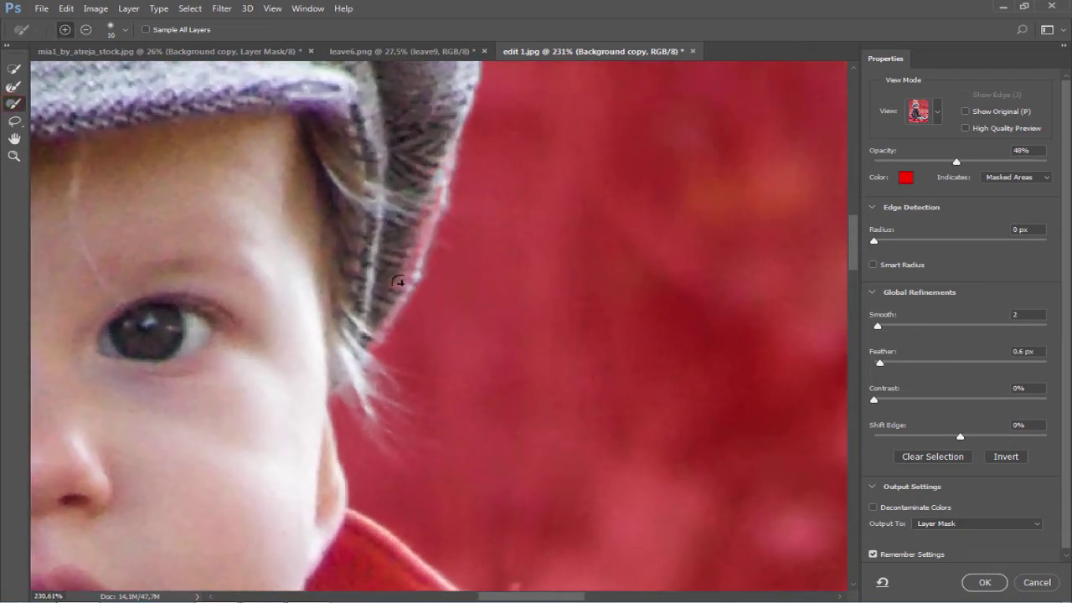
{"action": "scroll", "coordinate": [484, 286], "scroll_direction": "down", "scroll_amount": 5}
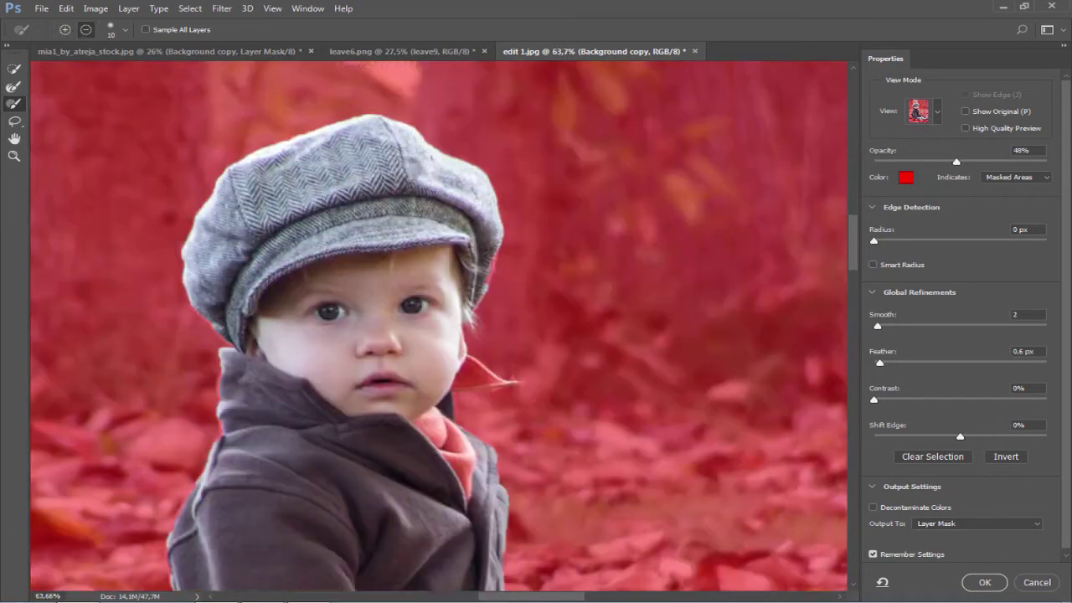
{"action": "scroll", "coordinate": [545, 310], "scroll_direction": "up", "scroll_amount": 3}
{"action": "scroll", "coordinate": [550, 293], "scroll_direction": "down", "scroll_amount": 1}
{"action": "scroll", "coordinate": [551, 294], "scroll_direction": "up", "scroll_amount": 5}
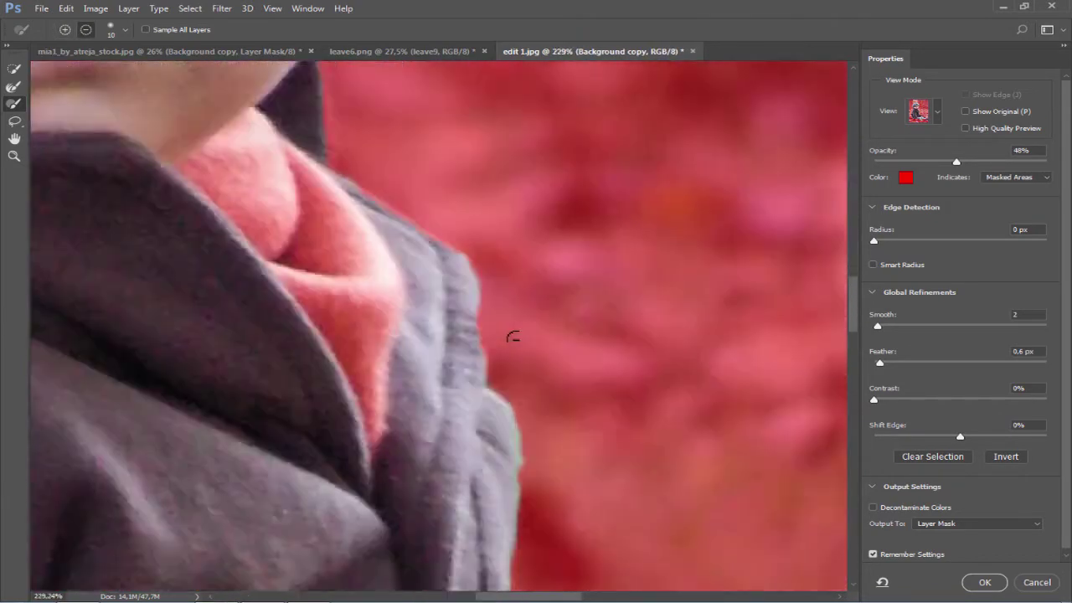
{"action": "scroll", "coordinate": [510, 335], "scroll_direction": "up", "scroll_amount": 1}
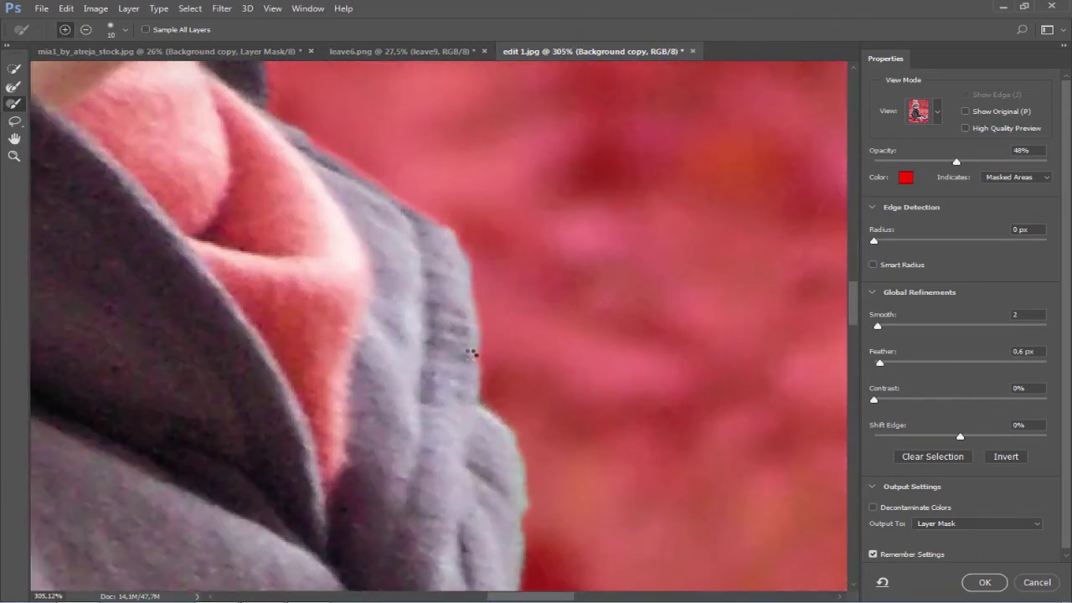
{"action": "scroll", "coordinate": [544, 281], "scroll_direction": "down", "scroll_amount": 4}
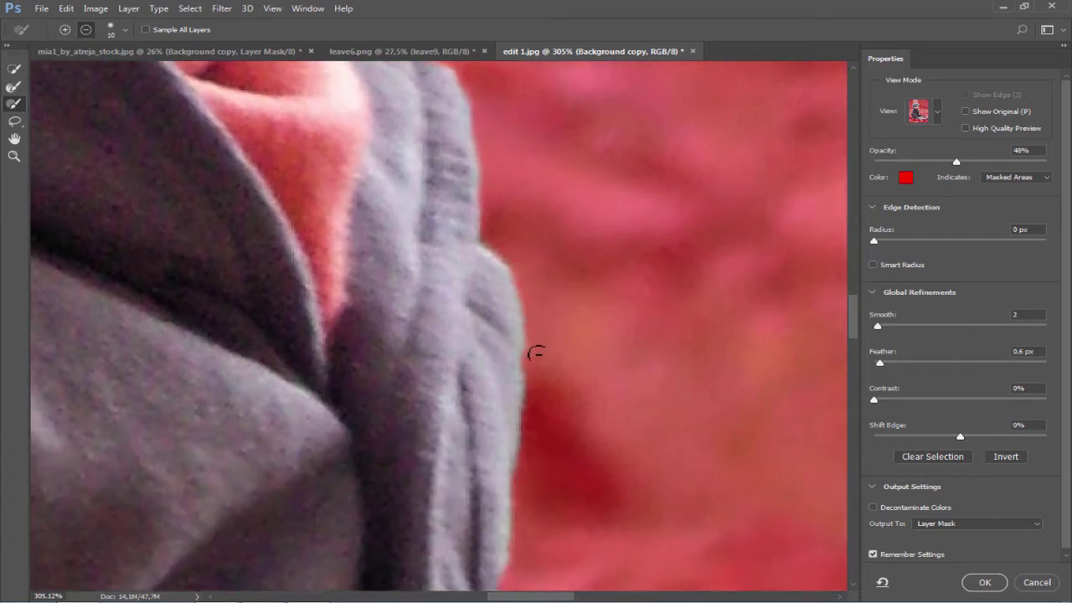
{"action": "scroll", "coordinate": [343, 330], "scroll_direction": "down", "scroll_amount": 3}
{"action": "scroll", "coordinate": [381, 306], "scroll_direction": "up", "scroll_amount": 4}
{"action": "scroll", "coordinate": [368, 289], "scroll_direction": "up", "scroll_amount": 1}
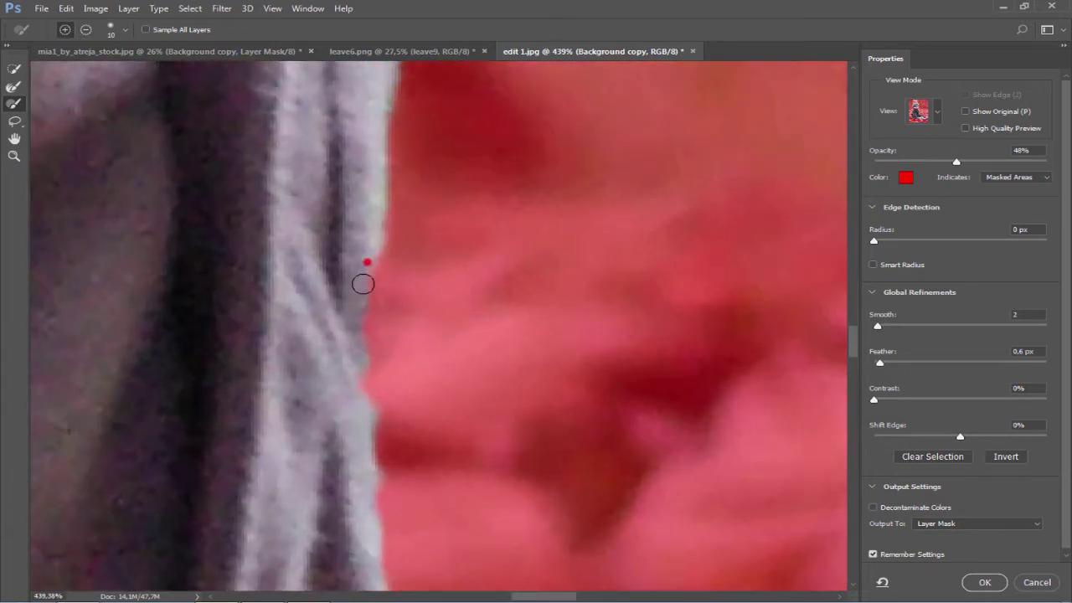
Step: Adjust the brush size and hardness, then clean the jacket outline
{"action": "left_click", "coordinate": [125, 30]}
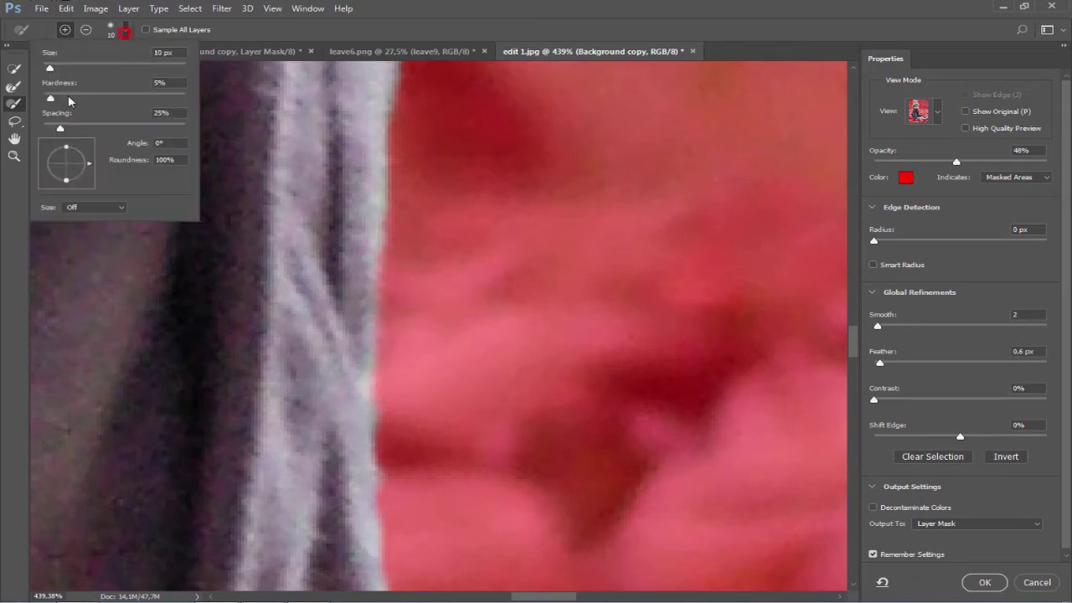
{"action": "key", "text": "Return"}
{"action": "scroll", "coordinate": [363, 303], "scroll_direction": "down", "scroll_amount": 3}
{"action": "scroll", "coordinate": [376, 327], "scroll_direction": "down", "scroll_amount": 2}
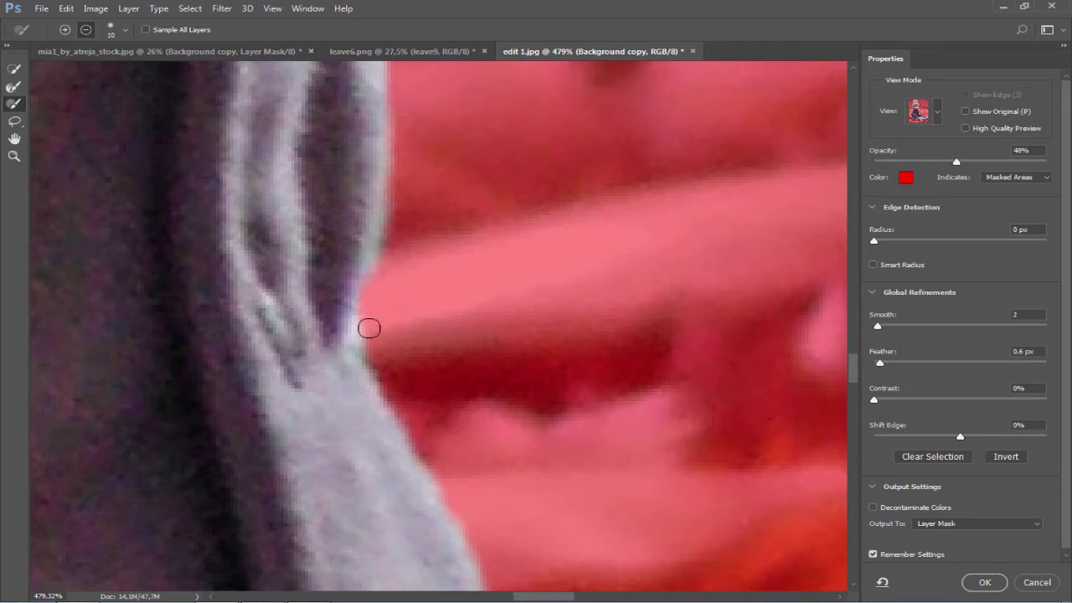
{"action": "scroll", "coordinate": [402, 371], "scroll_direction": "down", "scroll_amount": 3}
Step: Brush the Refine Edge along the child's coat edge
{"action": "scroll", "coordinate": [469, 402], "scroll_direction": "down", "scroll_amount": 2}
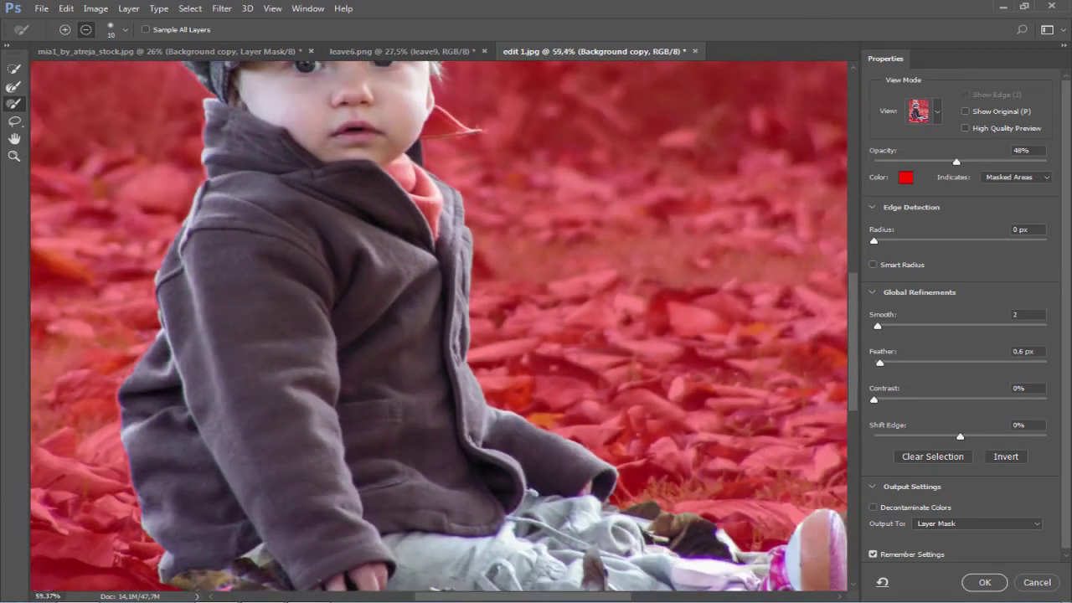
{"action": "scroll", "coordinate": [686, 450], "scroll_direction": "up", "scroll_amount": 4}
{"action": "scroll", "coordinate": [671, 439], "scroll_direction": "up", "scroll_amount": 1}
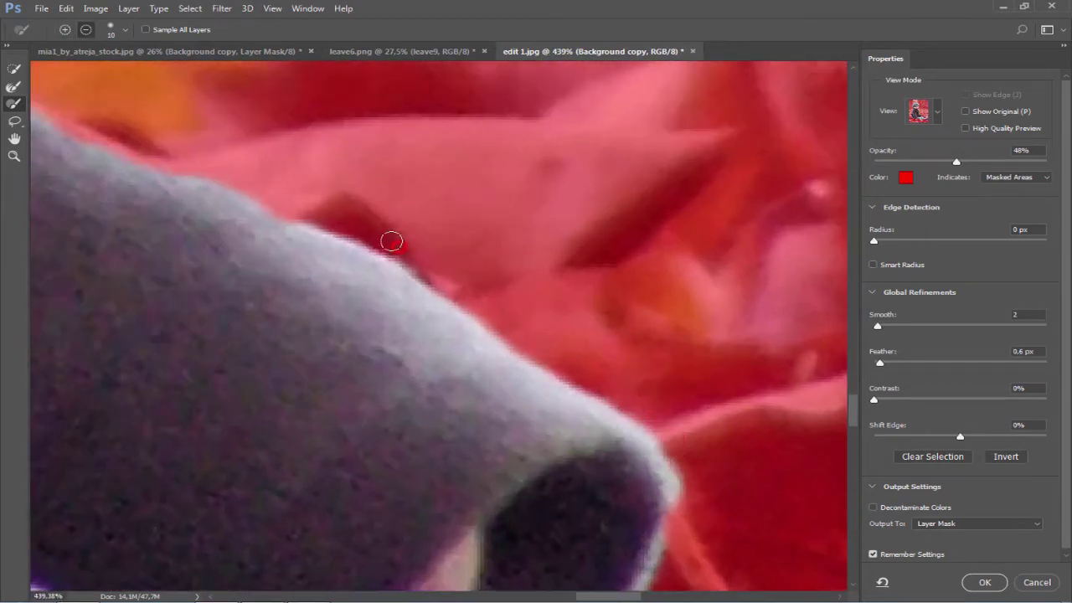
{"action": "scroll", "coordinate": [567, 408], "scroll_direction": "down", "scroll_amount": 1}
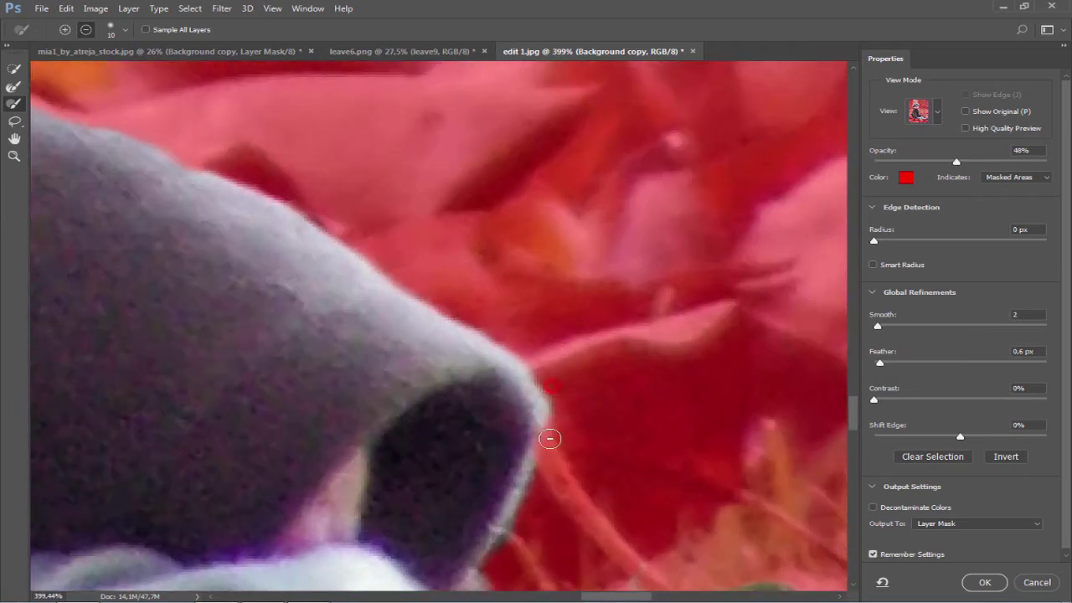
{"action": "scroll", "coordinate": [649, 431], "scroll_direction": "down", "scroll_amount": 3}
{"action": "scroll", "coordinate": [649, 432], "scroll_direction": "down", "scroll_amount": 2}
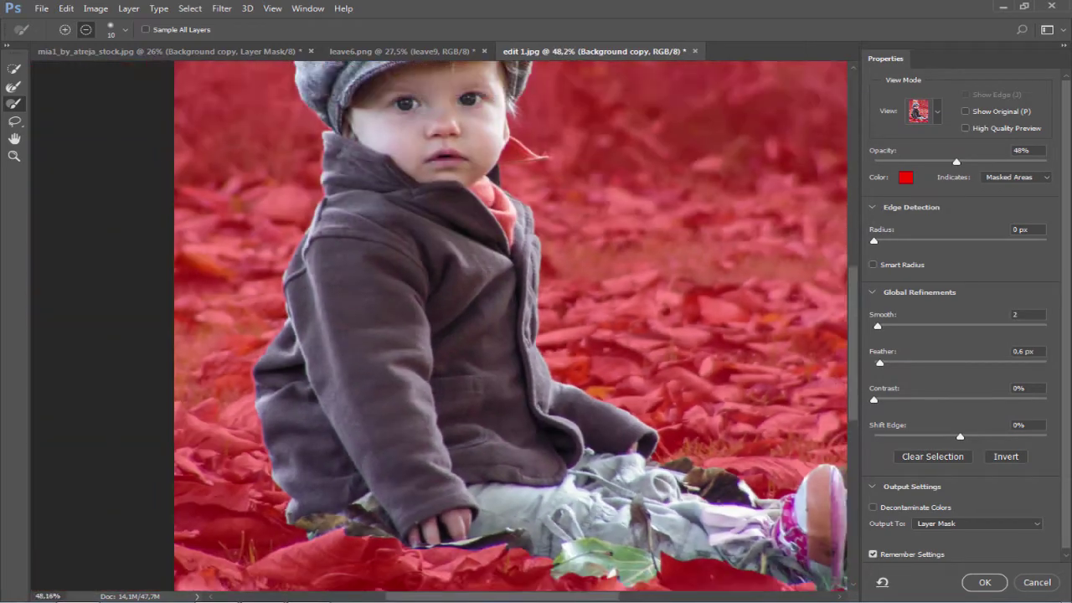
{"action": "scroll", "coordinate": [367, 221], "scroll_direction": "up", "scroll_amount": 3}
{"action": "scroll", "coordinate": [368, 221], "scroll_direction": "up", "scroll_amount": 1}
{"action": "scroll", "coordinate": [367, 221], "scroll_direction": "up", "scroll_amount": 2}
{"action": "scroll", "coordinate": [468, 192], "scroll_direction": "up", "scroll_amount": 1}
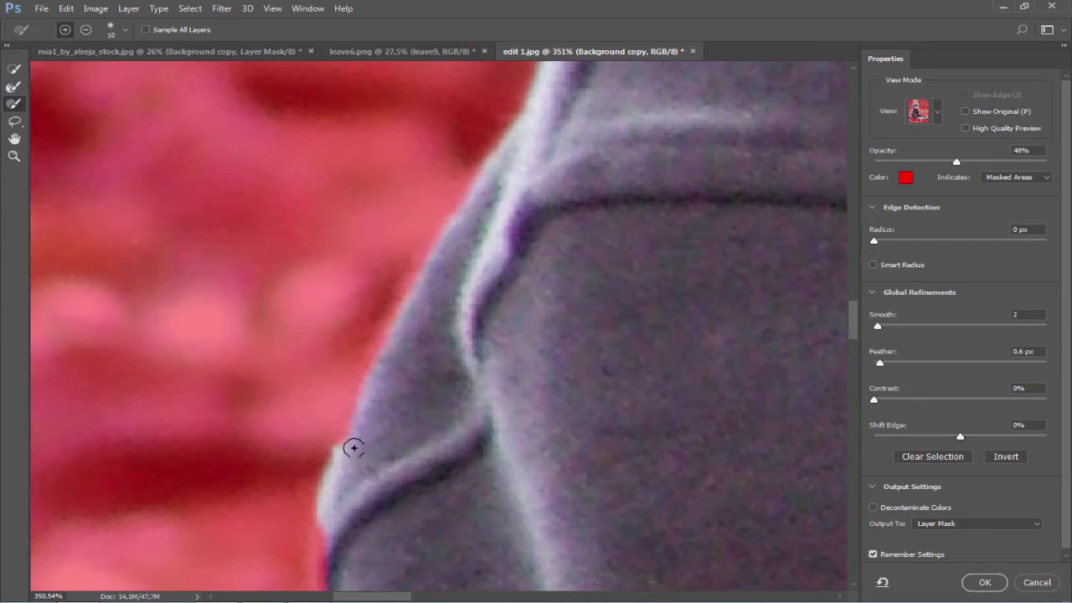
{"action": "scroll", "coordinate": [377, 331], "scroll_direction": "down", "scroll_amount": 2}
{"action": "scroll", "coordinate": [352, 284], "scroll_direction": "down", "scroll_amount": 2}
Step: Remove stray background areas from the coat's mask edge
{"action": "key", "text": "alt"}
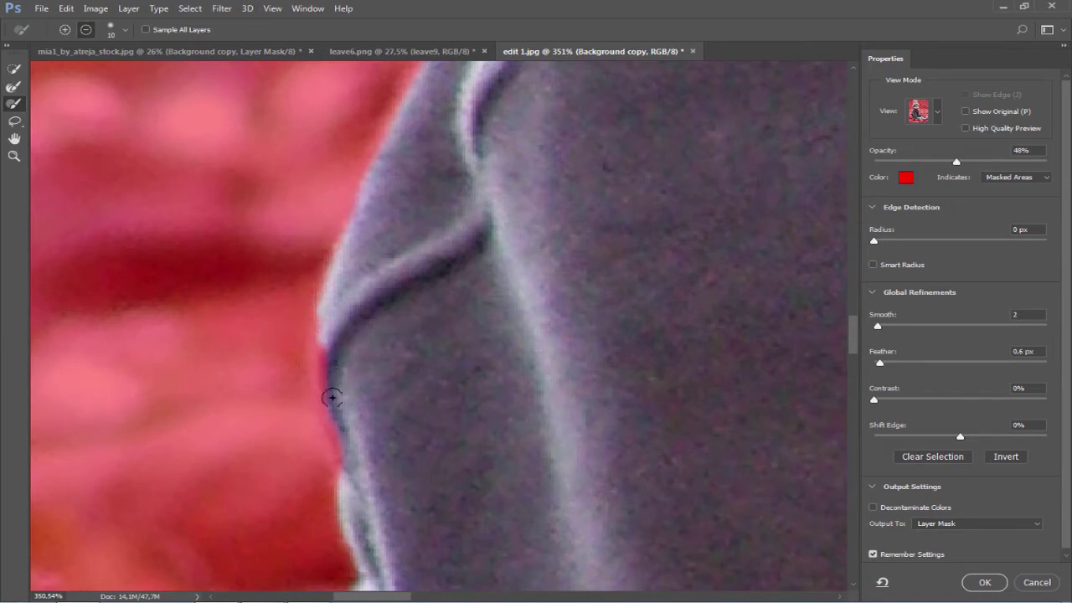
{"action": "scroll", "coordinate": [350, 454], "scroll_direction": "down", "scroll_amount": 1}
{"action": "scroll", "coordinate": [438, 311], "scroll_direction": "down", "scroll_amount": 2}
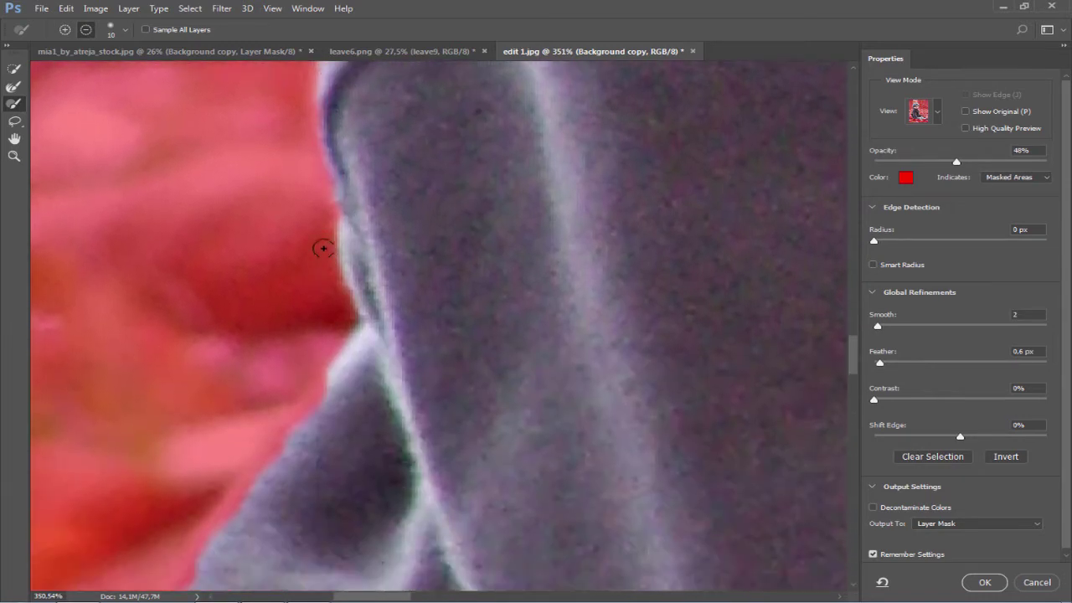
{"action": "scroll", "coordinate": [323, 246], "scroll_direction": "down", "scroll_amount": 1}
{"action": "key", "text": "alt"}
{"action": "scroll", "coordinate": [251, 356], "scroll_direction": "right", "scroll_amount": 2}
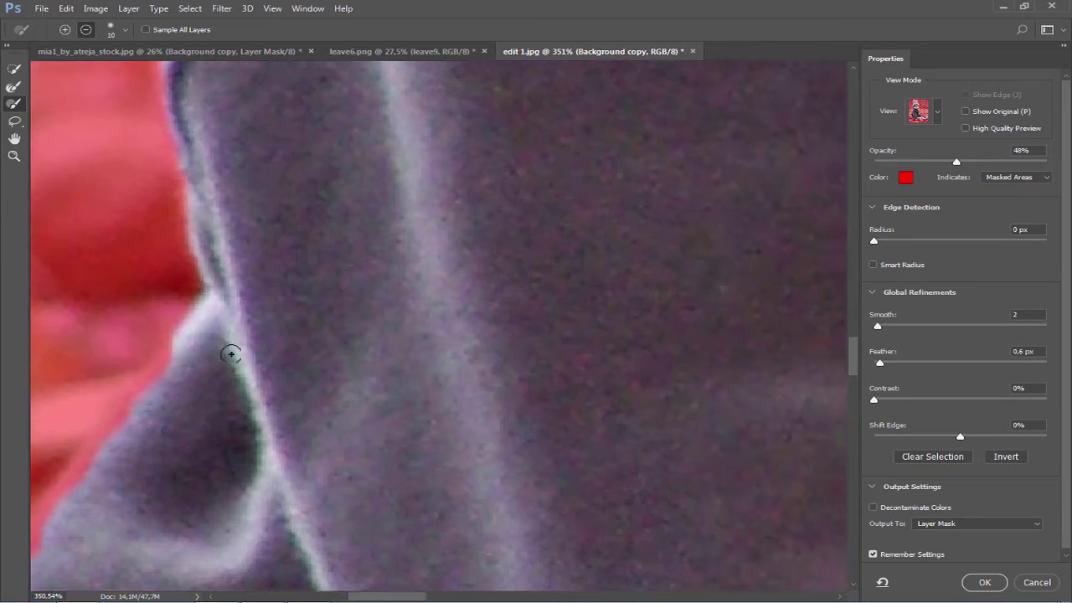
{"action": "scroll", "coordinate": [237, 318], "scroll_direction": "left", "scroll_amount": 3}
{"action": "scroll", "coordinate": [335, 243], "scroll_direction": "down", "scroll_amount": 2}
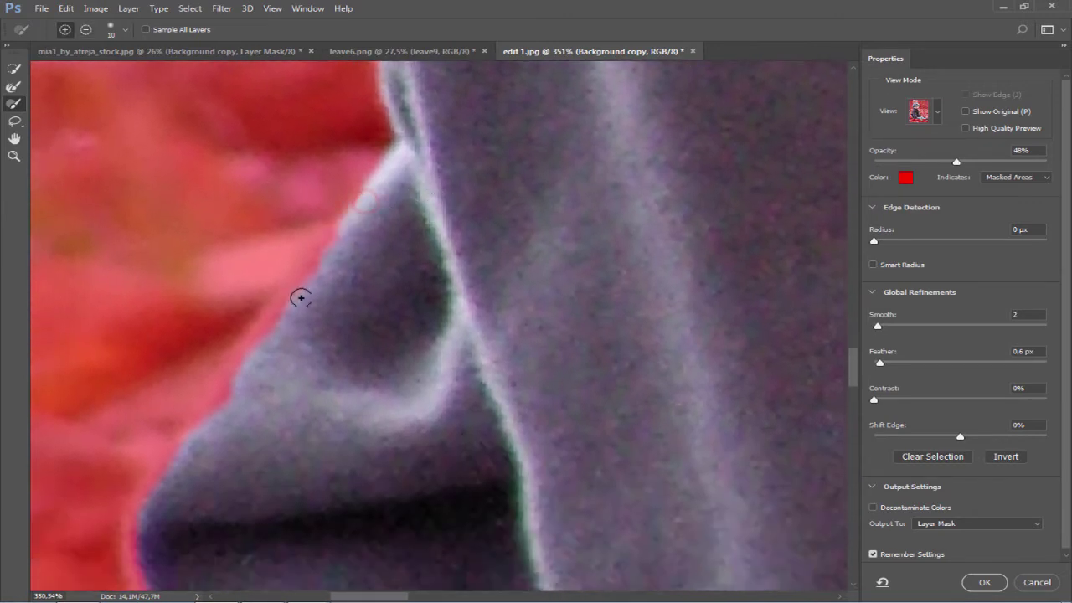
{"action": "scroll", "coordinate": [238, 387], "scroll_direction": "down", "scroll_amount": 3}
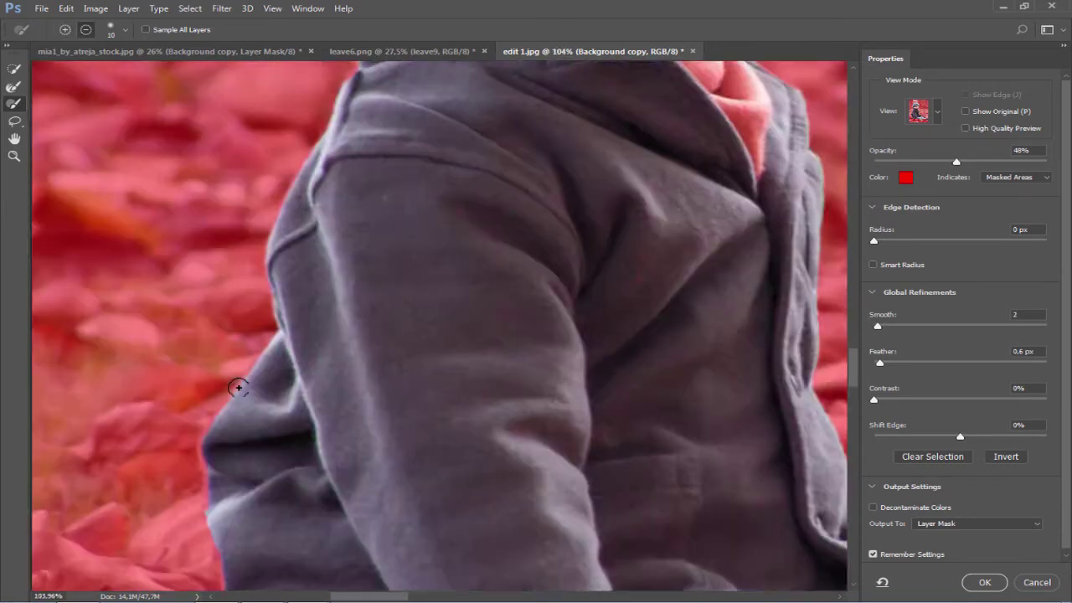
{"action": "scroll", "coordinate": [238, 387], "scroll_direction": "up", "scroll_amount": 1}
{"action": "scroll", "coordinate": [238, 388], "scroll_direction": "up", "scroll_amount": 1}
{"action": "scroll", "coordinate": [238, 388], "scroll_direction": "up", "scroll_amount": 2}
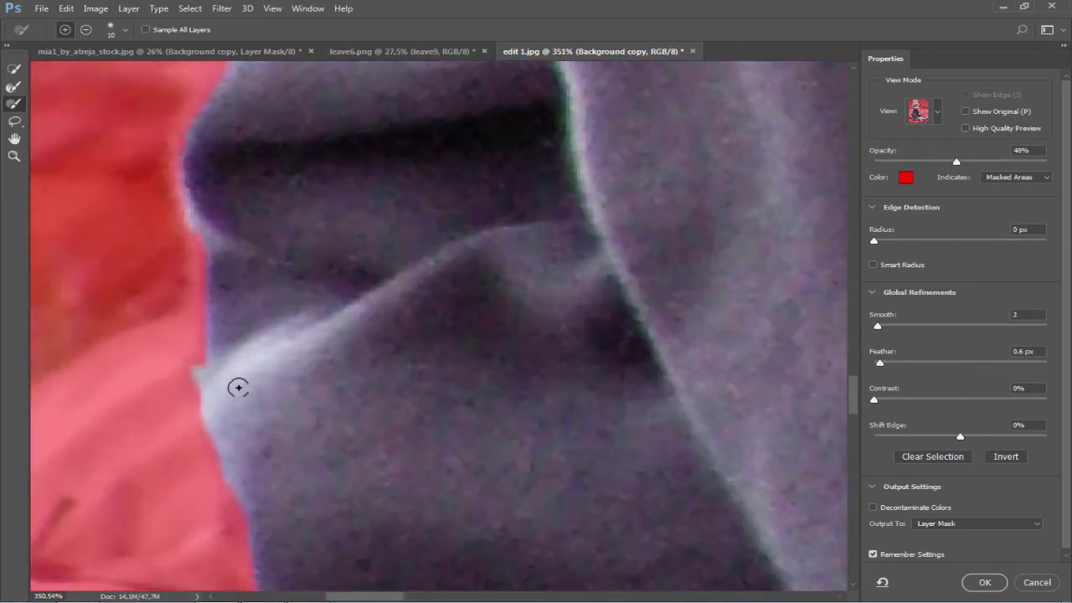
Step: Set Smooth to 3 and output the refined selection as a layer mask
{"action": "scroll", "coordinate": [238, 388], "scroll_direction": "down", "scroll_amount": 1}
{"action": "scroll", "coordinate": [237, 388], "scroll_direction": "down", "scroll_amount": 2}
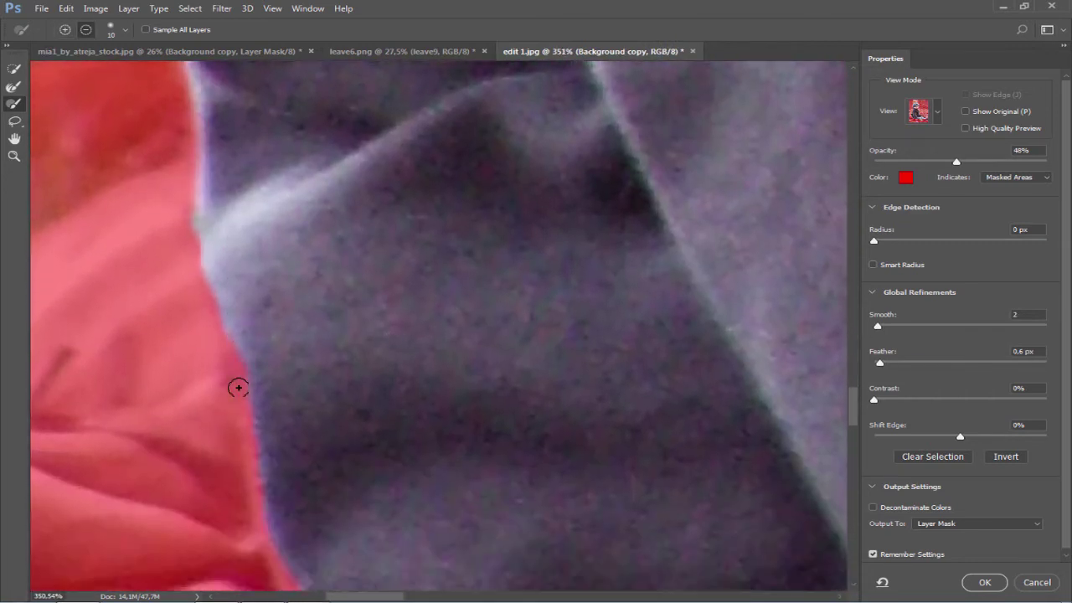
{"action": "scroll", "coordinate": [238, 388], "scroll_direction": "down", "scroll_amount": 1}
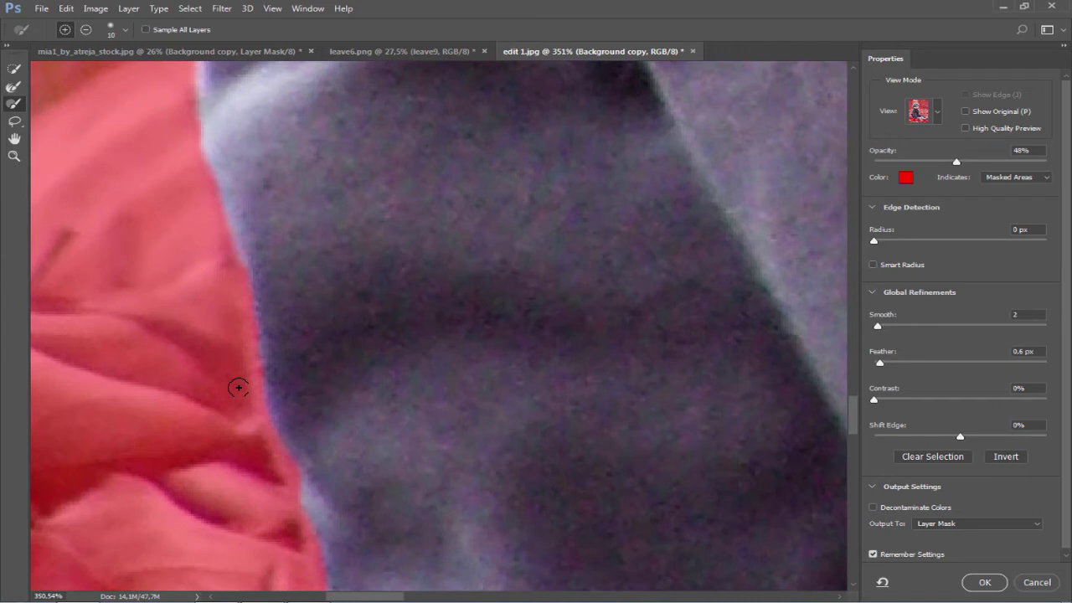
{"action": "scroll", "coordinate": [238, 388], "scroll_direction": "down", "scroll_amount": 3}
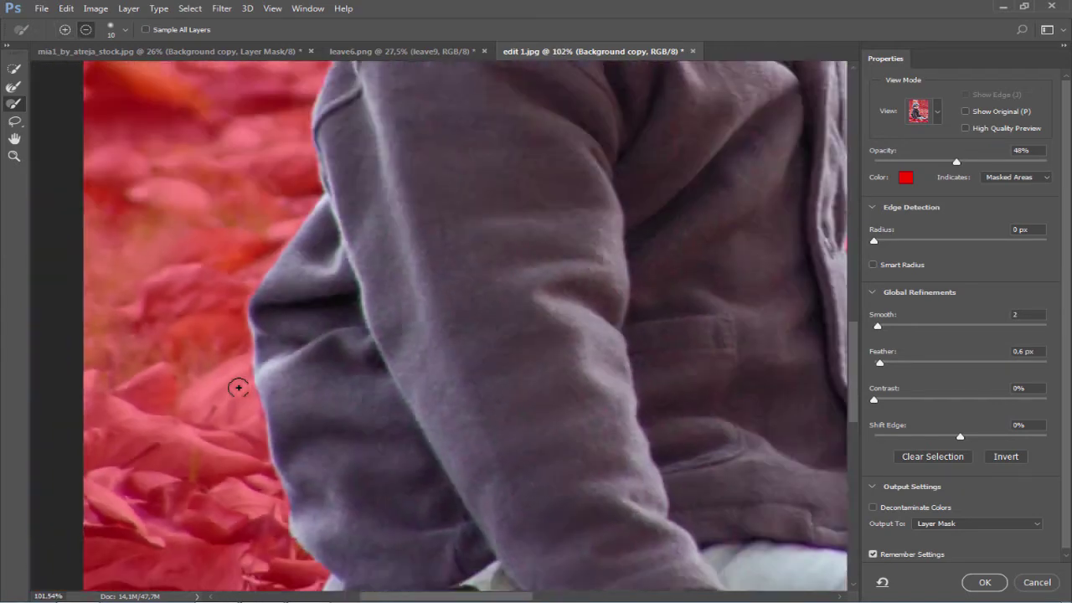
{"action": "scroll", "coordinate": [238, 388], "scroll_direction": "down", "scroll_amount": 2}
{"action": "scroll", "coordinate": [238, 388], "scroll_direction": "up", "scroll_amount": 5}
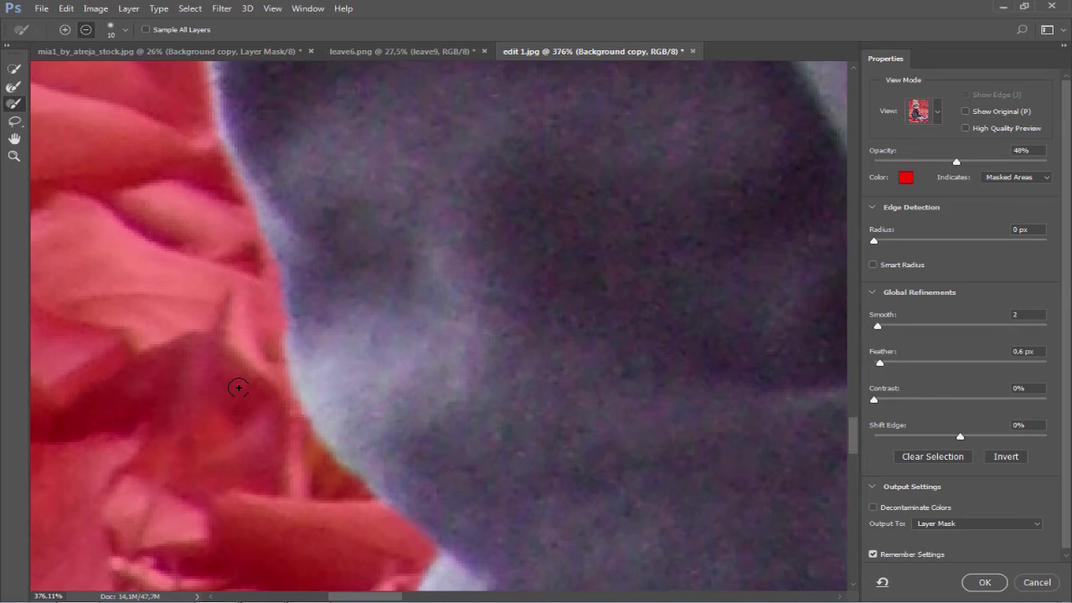
{"action": "scroll", "coordinate": [237, 388], "scroll_direction": "down", "scroll_amount": 5}
{"action": "scroll", "coordinate": [237, 388], "scroll_direction": "down", "scroll_amount": 2}
{"action": "scroll", "coordinate": [238, 387], "scroll_direction": "down", "scroll_amount": 2}
{"action": "scroll", "coordinate": [238, 388], "scroll_direction": "down", "scroll_amount": 2}
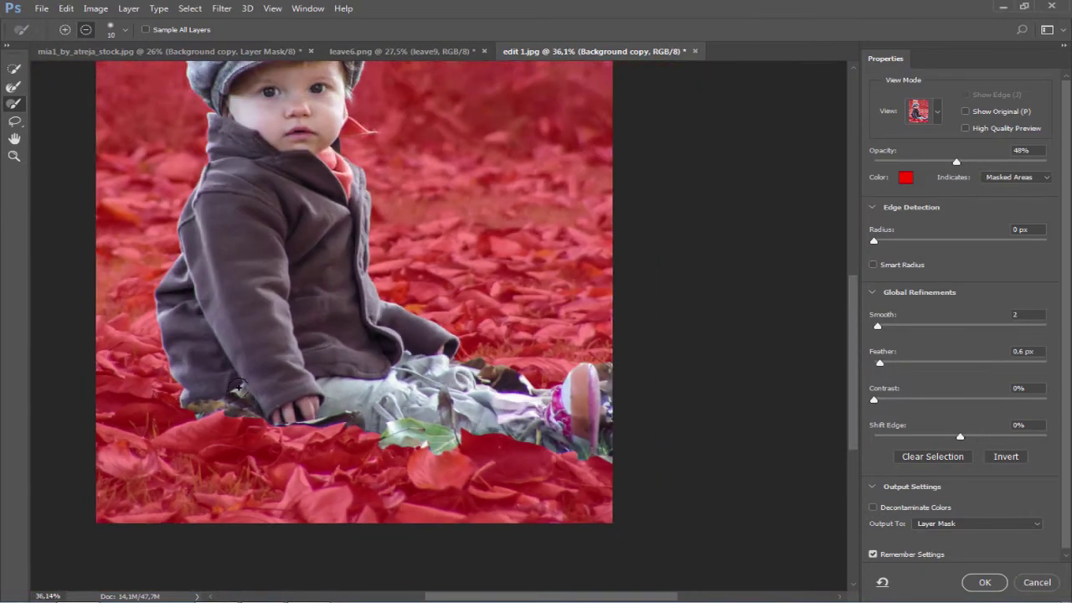
{"action": "scroll", "coordinate": [238, 388], "scroll_direction": "down", "scroll_amount": 1}
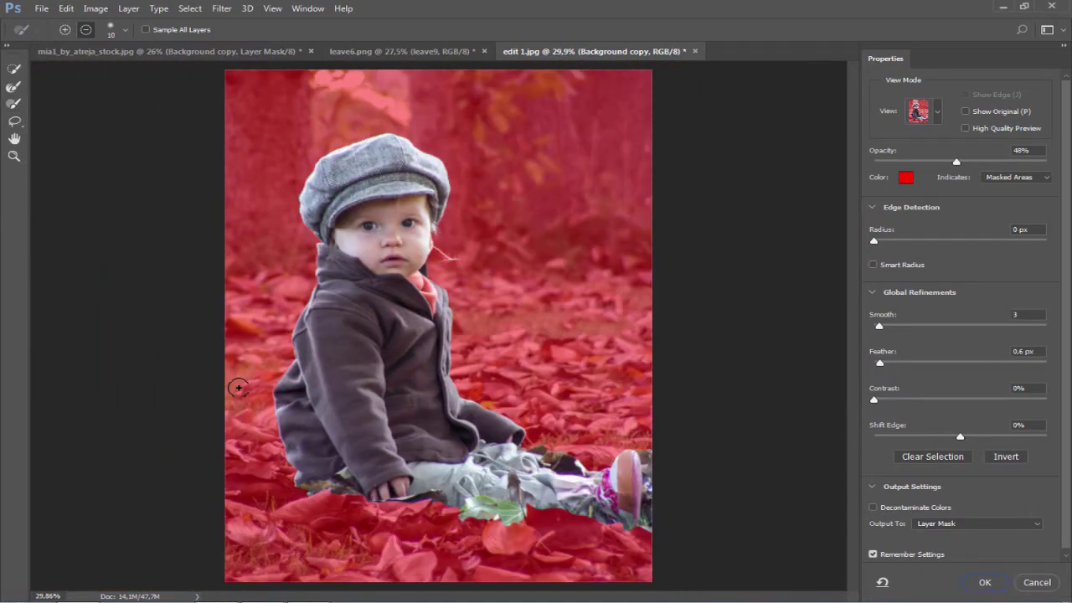
{"action": "key", "text": "Return"}
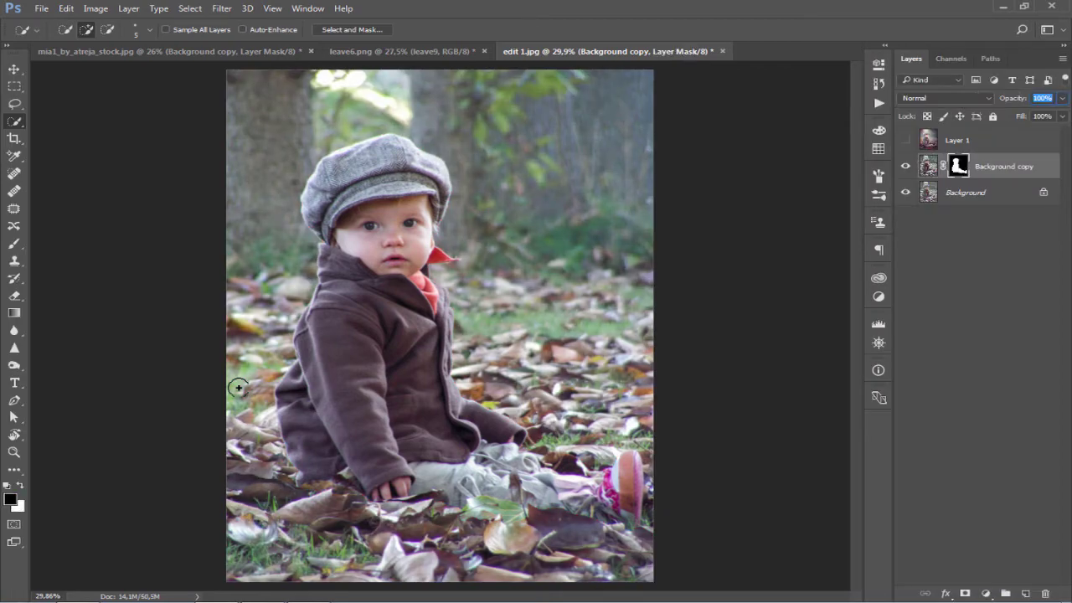
Step: Hide the masked cut-out of the child and duplicate the original background as a new layer
{"action": "key", "text": "alt+s"}
{"action": "key", "text": "Escape"}
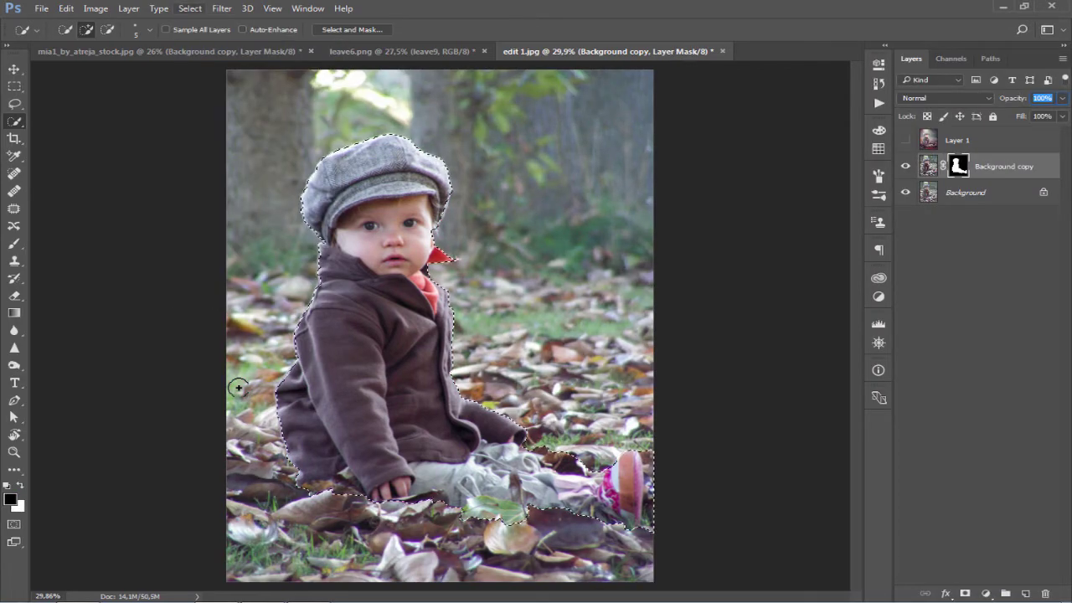
{"action": "key", "text": "ctrl+d"}
{"action": "key", "text": "alt+bracketleft"}
{"action": "key", "text": "ctrl+j"}
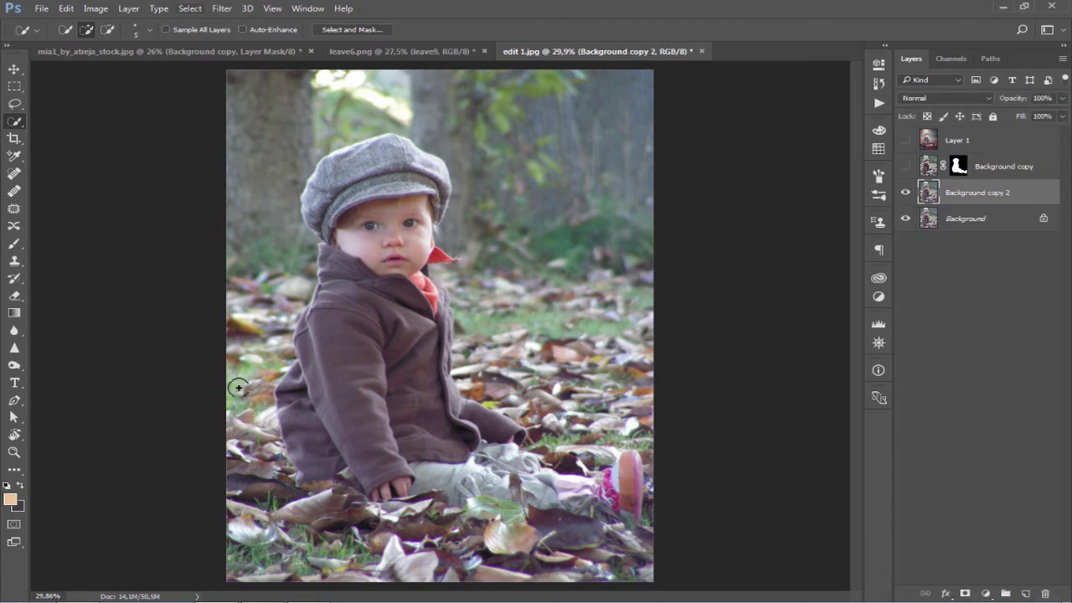
Step: Reload the child's outline as a selection and invert it to select only the background
{"action": "key", "text": "alt+s"}
{"action": "key", "text": "Escape"}
{"action": "key", "text": "ctrl+shift+d"}
{"action": "key", "text": "alt+s"}
{"action": "key", "text": "Escape"}
{"action": "key", "text": "ctrl+shift+i"}
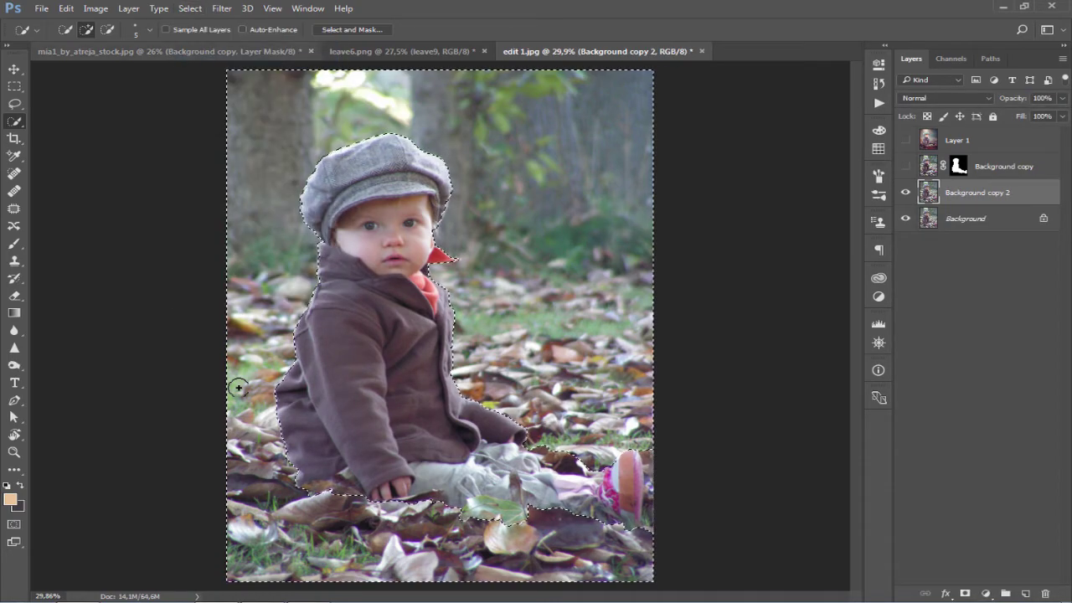
{"action": "key", "text": "alt+t"}
Step: Open the Tilt-Shift blur and move its focus pin and fade lines down to the child's legs
{"action": "key", "text": "b"}
{"action": "key", "text": "Down"}
{"action": "key", "text": "Right"}
{"action": "key", "text": "Down"}
{"action": "key", "text": "Down"}
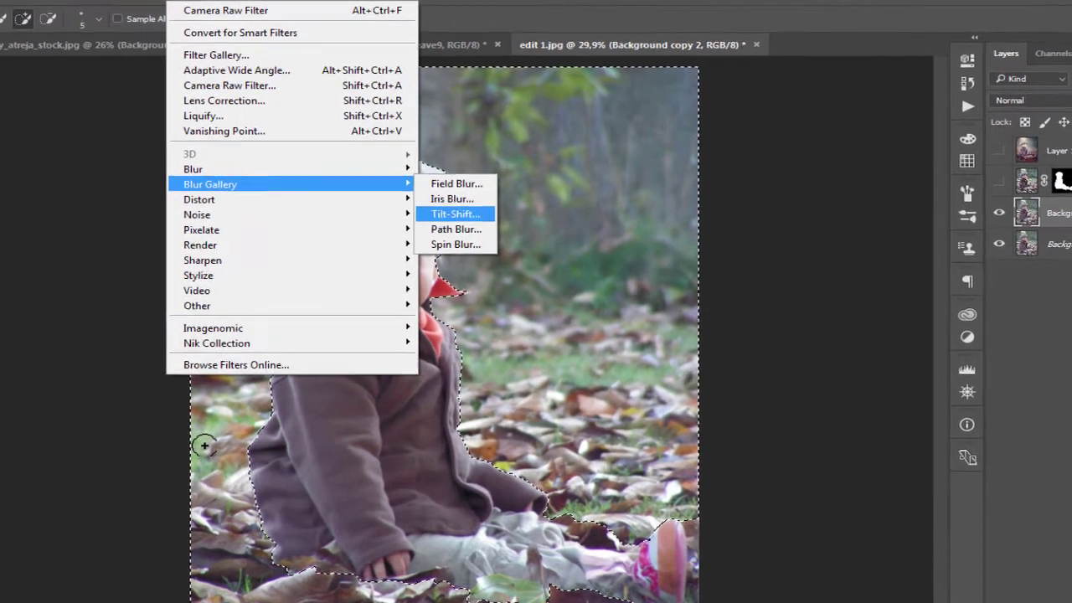
{"action": "key", "text": "Return"}
{"action": "left_click_drag", "start_coordinate": [448, 326], "coordinate": [443, 462]}
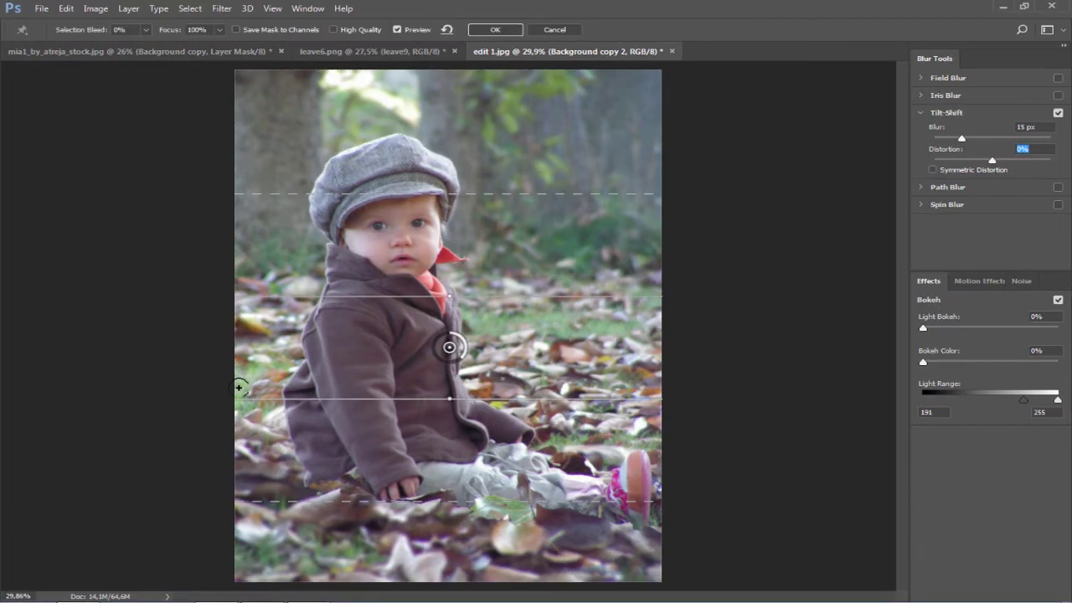
{"action": "left_click_drag", "start_coordinate": [400, 309], "coordinate": [399, 269]}
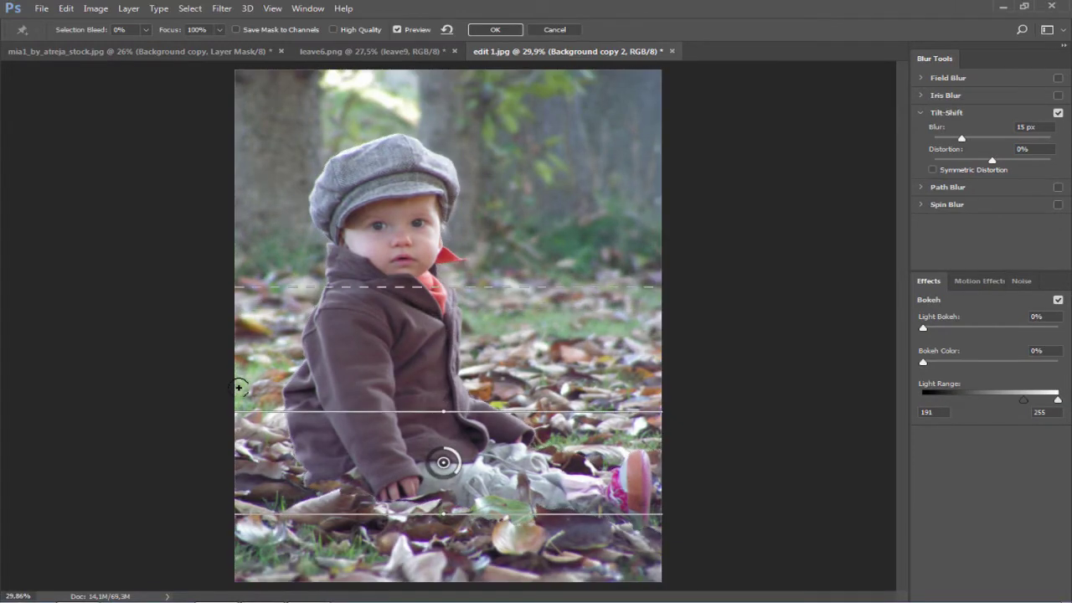
{"action": "mouse_move", "coordinate": [443, 412]}
{"action": "left_mouse_down"}
{"action": "mouse_move", "coordinate": [443, 445]}
{"action": "mouse_move", "coordinate": [445, 419]}
{"action": "mouse_move", "coordinate": [453, 445]}
{"action": "mouse_move", "coordinate": [437, 446]}
{"action": "left_mouse_up"}
Step: Set the blur to 186 px, bokeh colour to 36% and light range low to 179
{"action": "scroll", "coordinate": [239, 387], "scroll_direction": "down", "scroll_amount": 2}
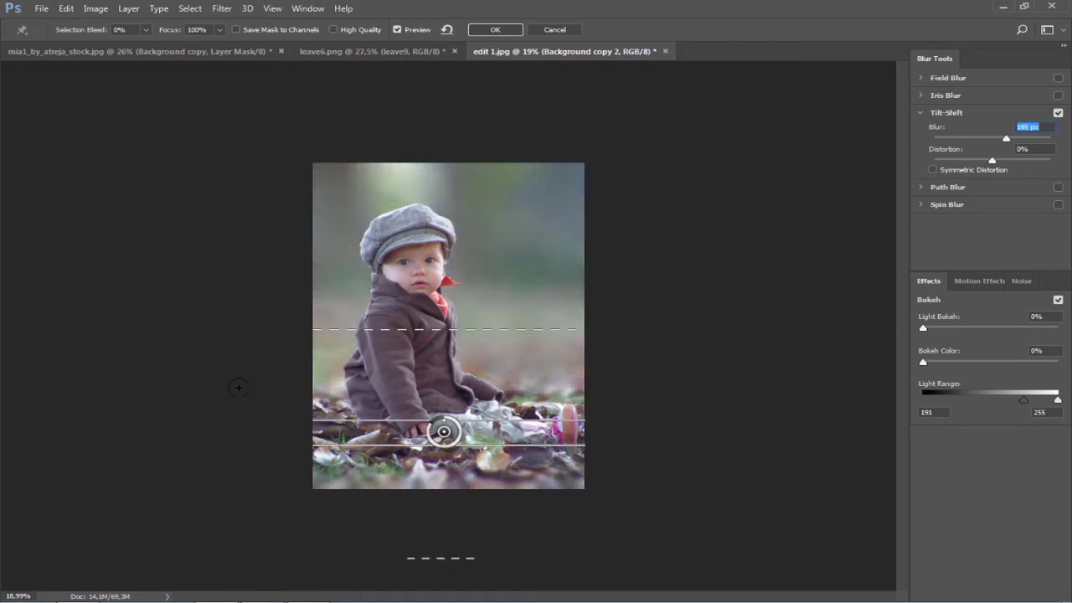
{"action": "key", "text": "Tab"}
{"action": "type", "text": "65"}
{"action": "type", "text": "35"}
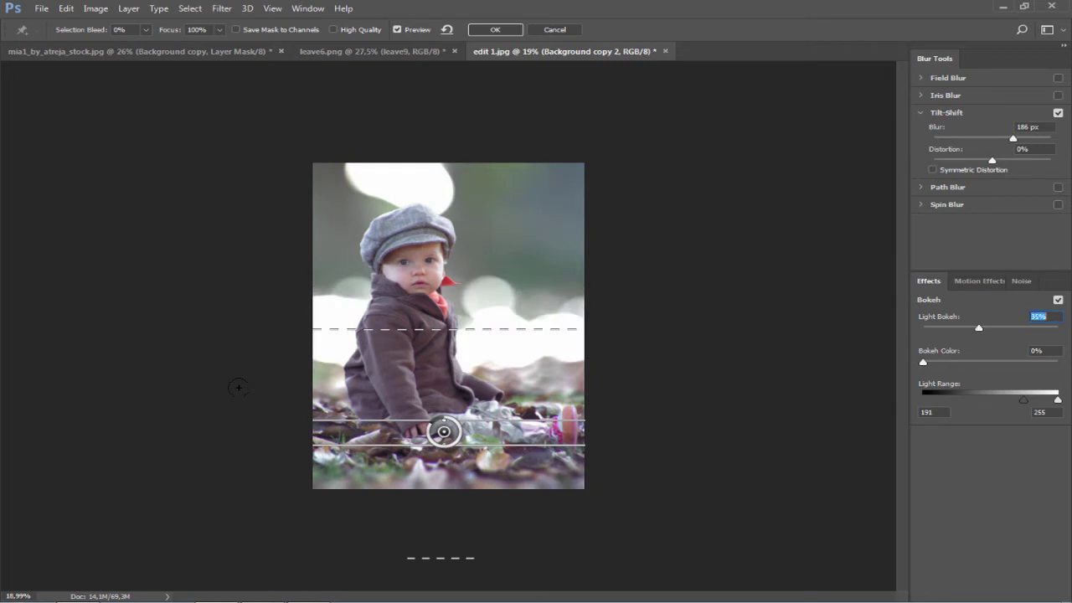
{"action": "key", "text": "Tab"}
{"action": "type", "text": "36"}
{"action": "key", "text": "Tab"}
{"action": "type", "text": "179"}
{"action": "key", "text": "Tab"}
Step: Set light range high to 231, lower light bokeh to 33%, and apply the blur
{"action": "type", "text": "235"}
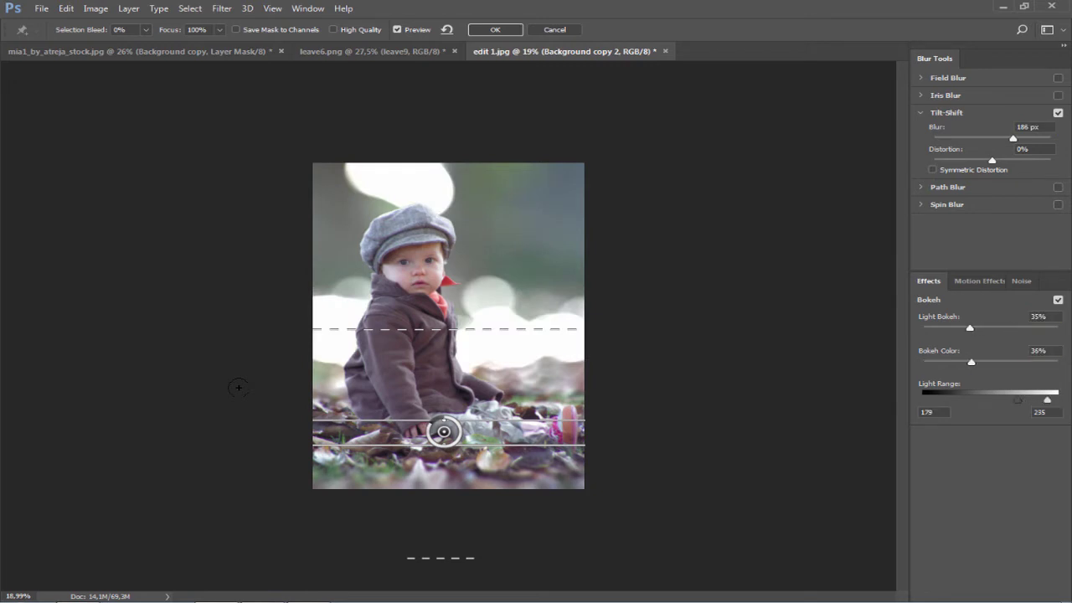
{"action": "key", "text": "Return"}
{"action": "type", "text": "231"}
{"action": "key", "text": "Return"}
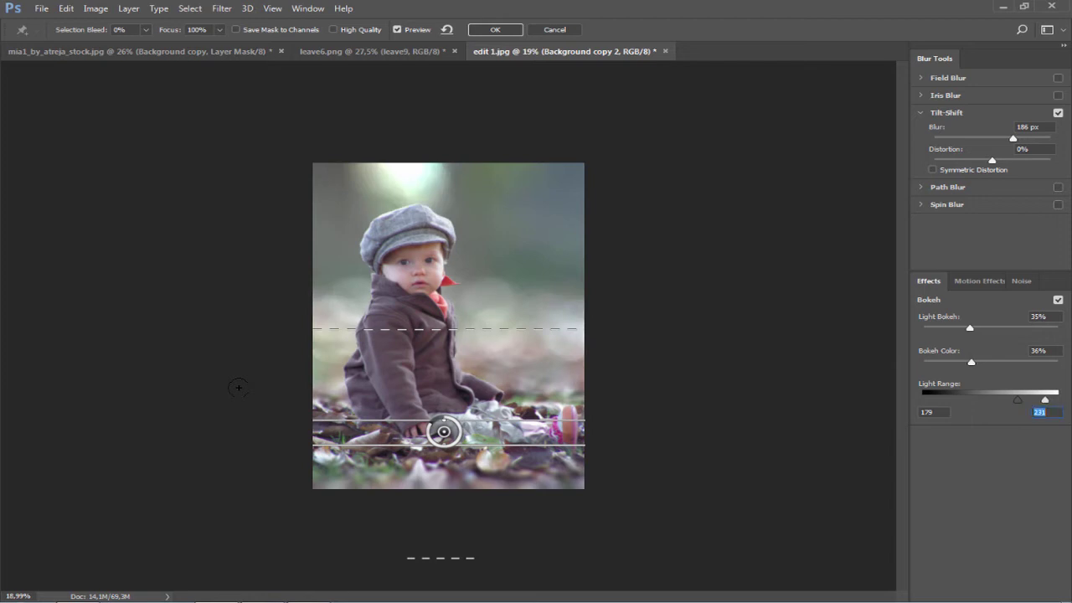
{"action": "key", "text": "Tab"}
{"action": "key", "text": "Down"}
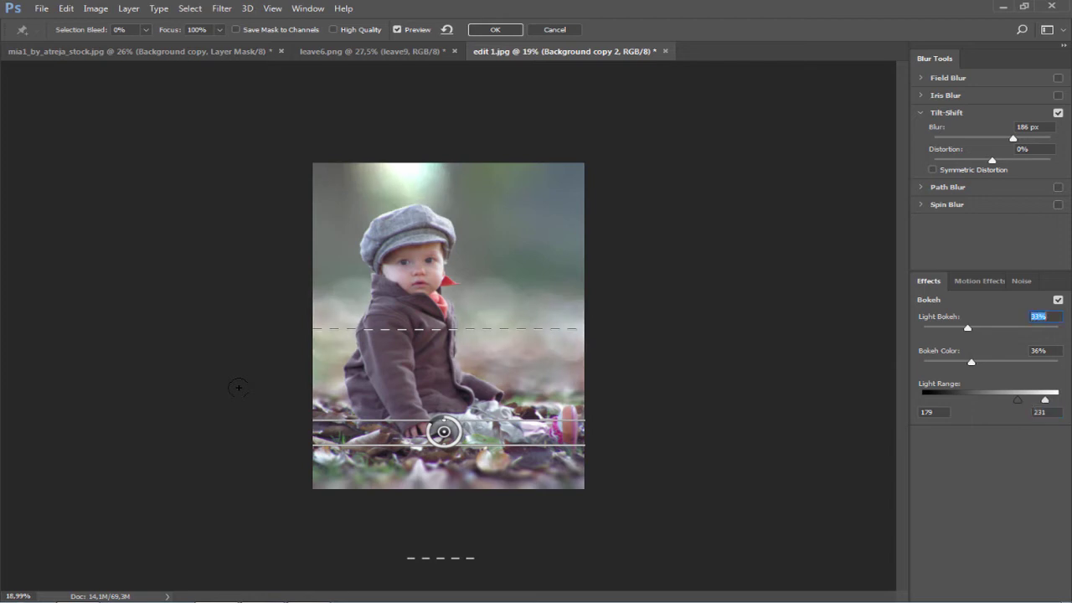
{"action": "key", "text": "Return"}
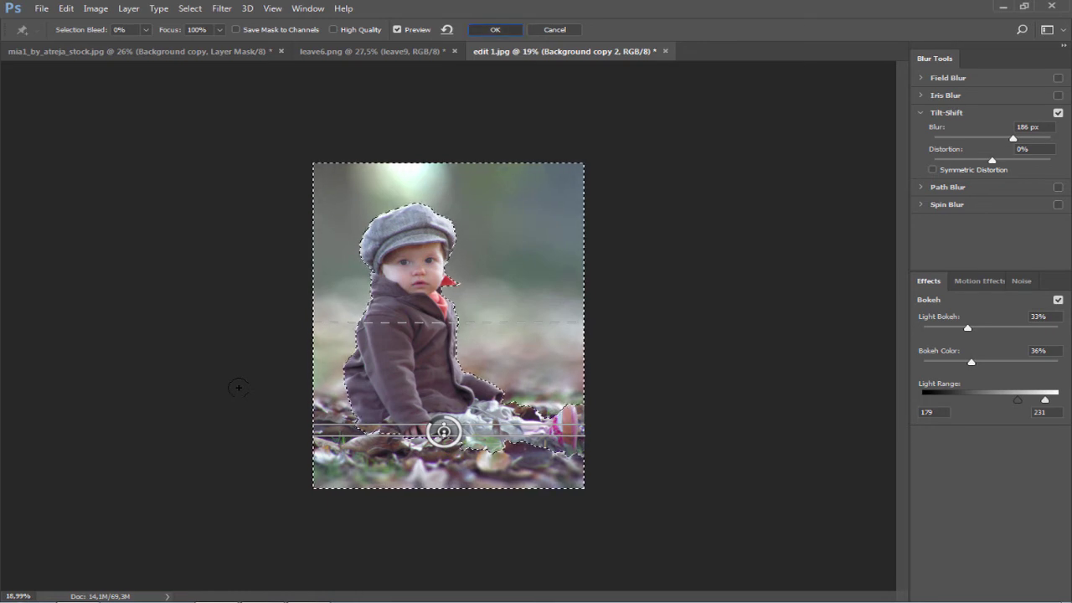
{"action": "key", "text": "Escape"}
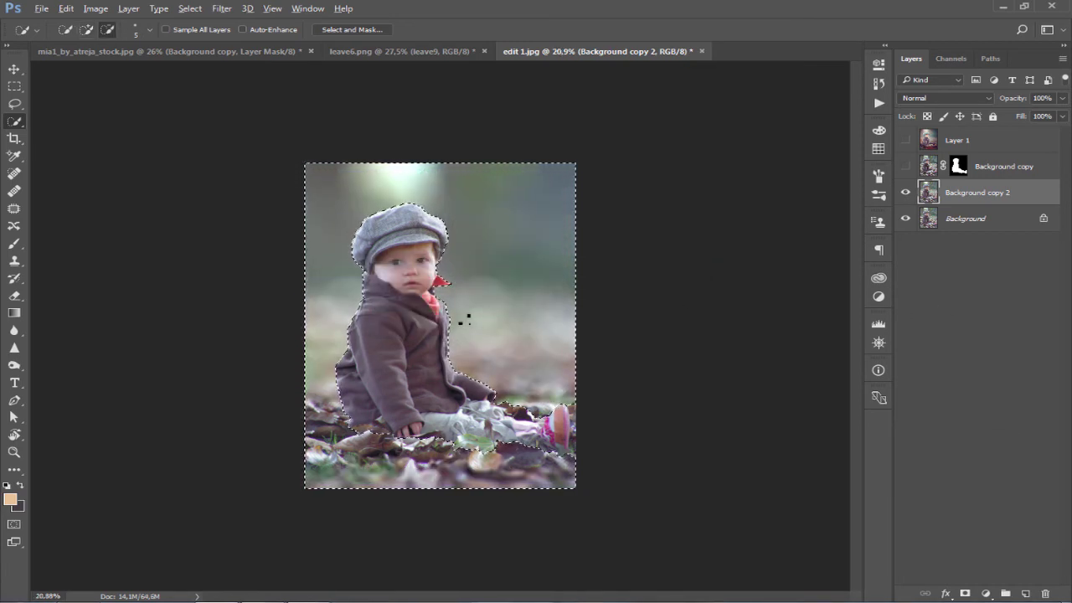
Step: Deselect the outline around the child from the Select menu
{"action": "scroll", "coordinate": [466, 319], "scroll_direction": "up", "scroll_amount": 2}
{"action": "left_click", "coordinate": [190, 8]}
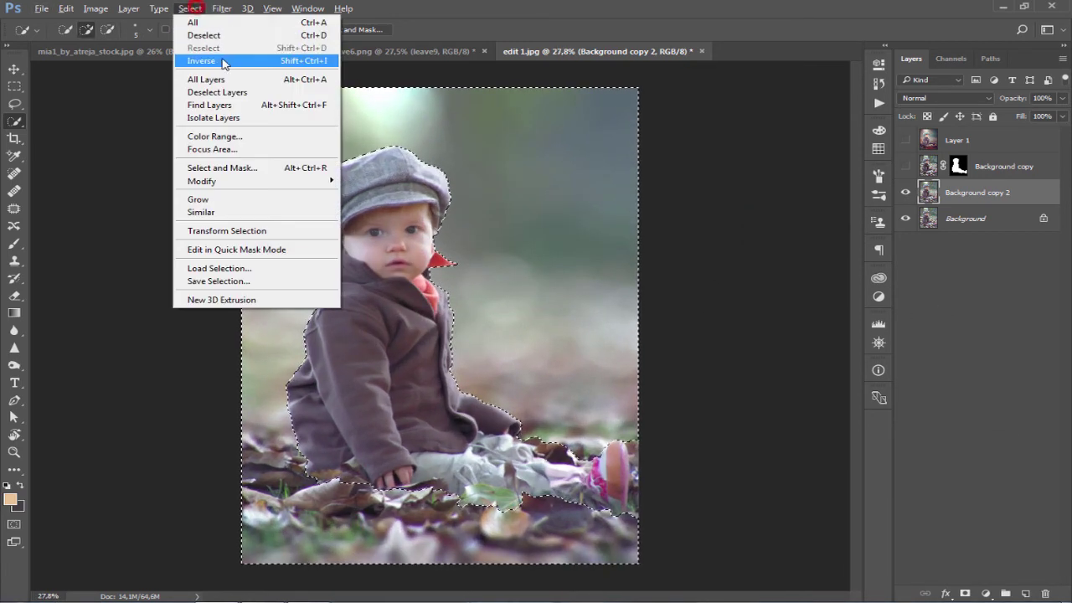
{"action": "left_click", "coordinate": [226, 33]}
Step: Zoom in and out to inspect the blurred background around the sharp child
{"action": "scroll", "coordinate": [485, 385], "scroll_direction": "up", "scroll_amount": 1}
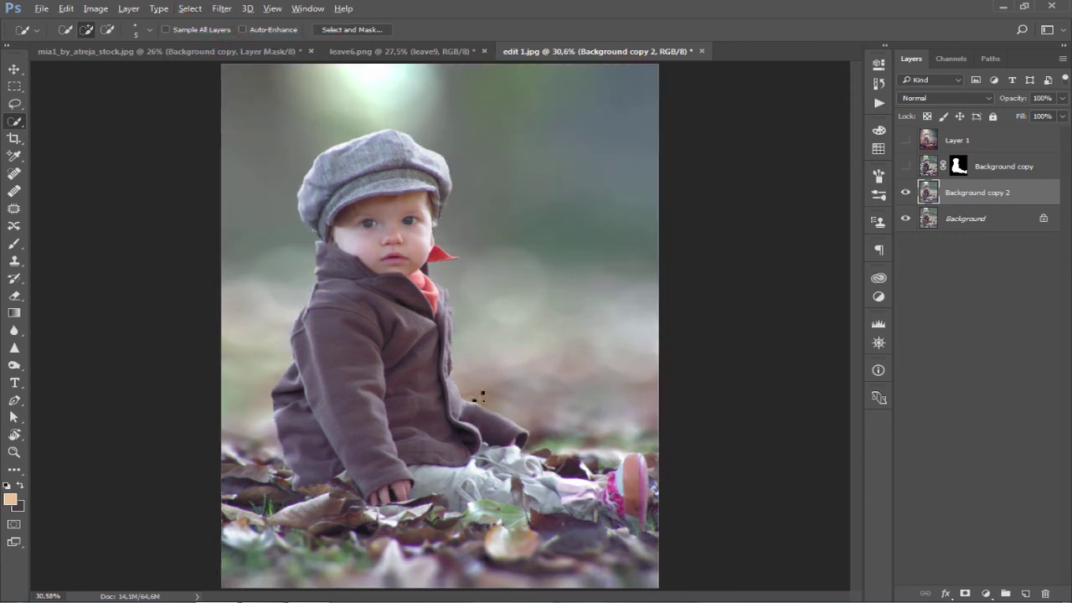
{"action": "scroll", "coordinate": [529, 479], "scroll_direction": "up", "scroll_amount": 3}
{"action": "scroll", "coordinate": [529, 479], "scroll_direction": "down", "scroll_amount": 1}
{"action": "scroll", "coordinate": [529, 479], "scroll_direction": "up", "scroll_amount": 1}
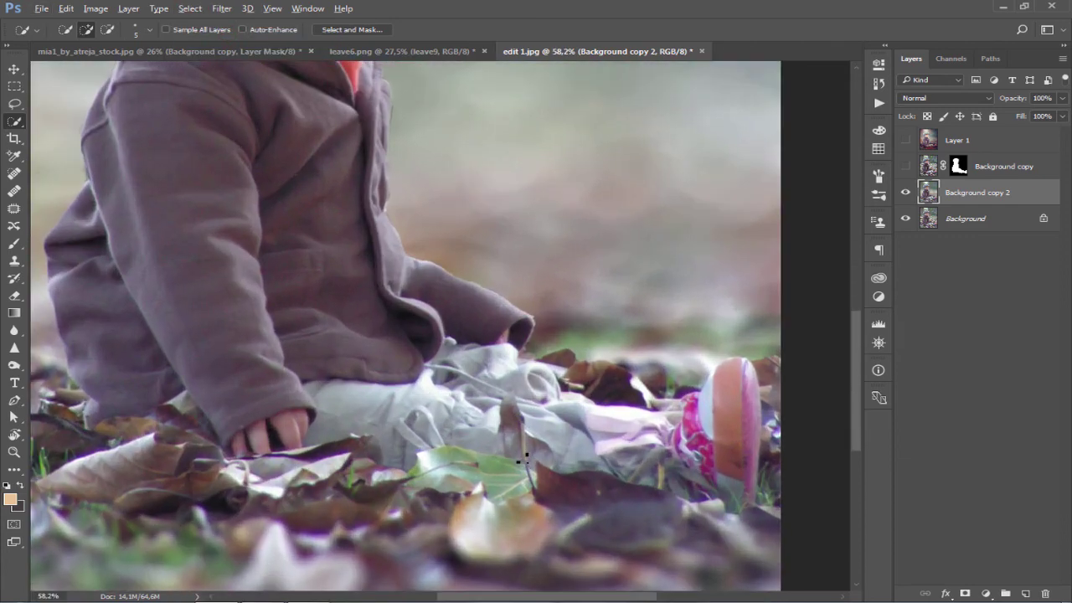
{"action": "scroll", "coordinate": [529, 479], "scroll_direction": "down", "scroll_amount": 1}
{"action": "scroll", "coordinate": [529, 479], "scroll_direction": "down", "scroll_amount": 1}
{"action": "scroll", "coordinate": [529, 479], "scroll_direction": "down", "scroll_amount": 1}
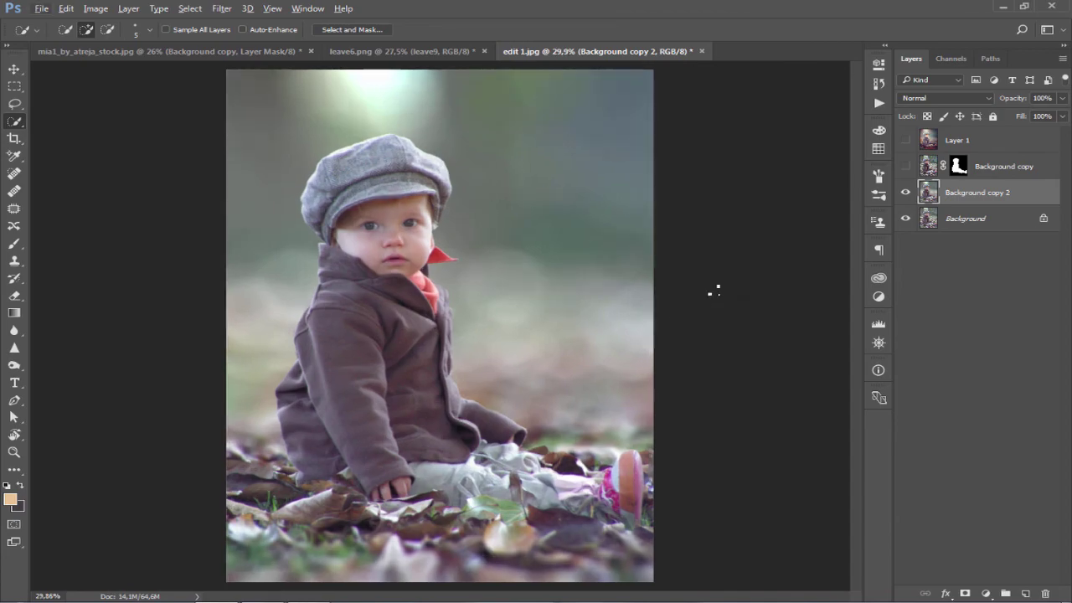